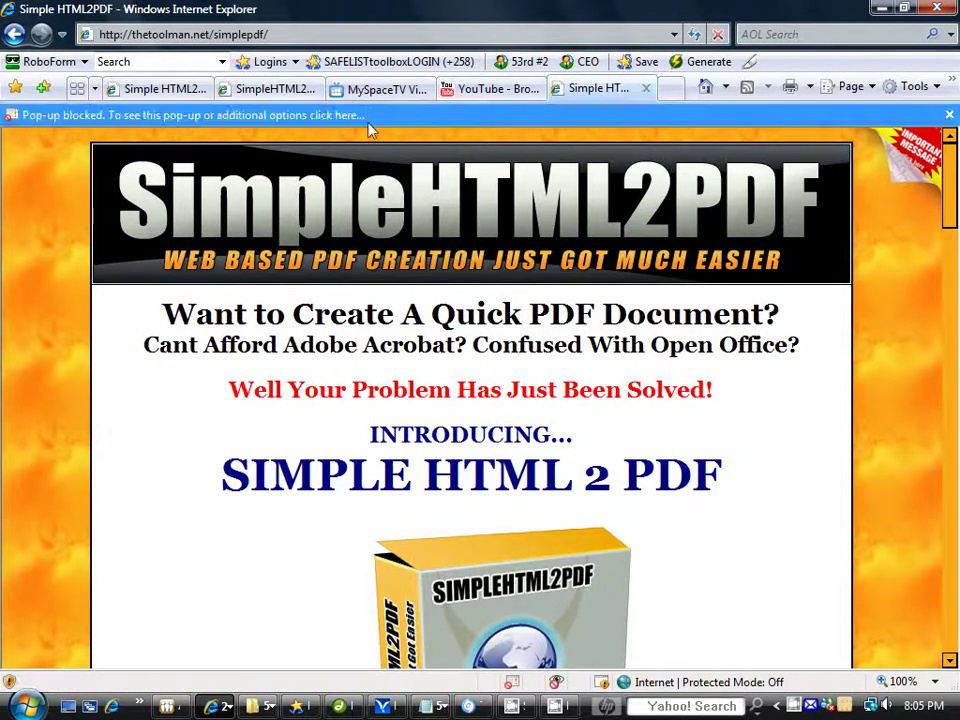
Scroll through the SimpleHTML2PDF sales page, then switch to the PDF creator tab
{"action": "left_click", "coordinate": [282, 39]}
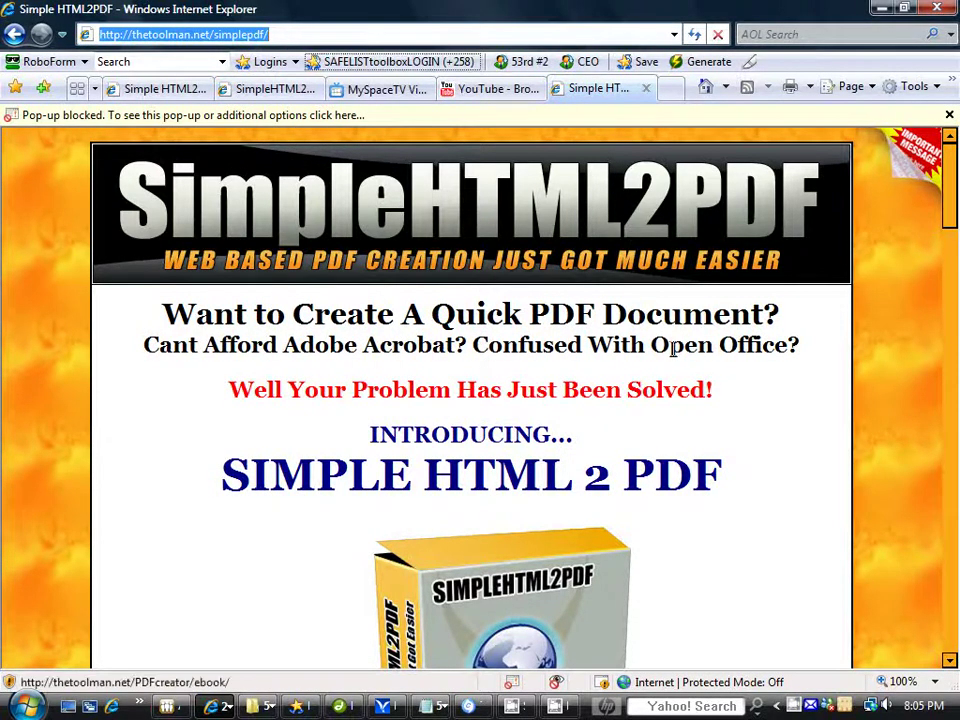
{"action": "left_click", "coordinate": [814, 394]}
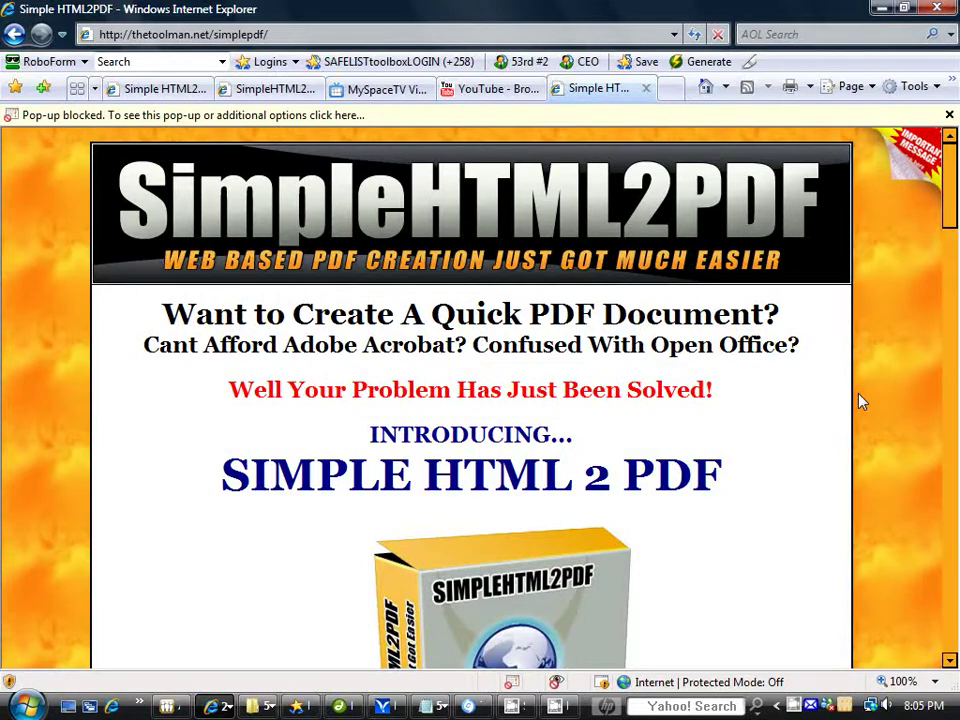
{"action": "left_click_drag", "start_coordinate": [952, 210], "coordinate": [943, 353]}
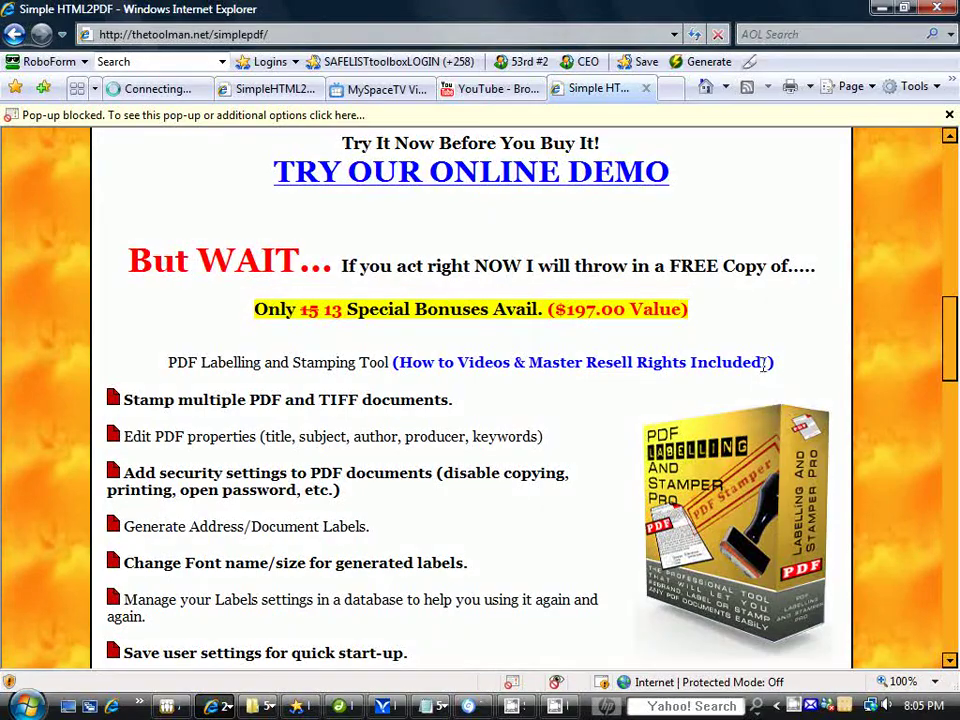
{"action": "left_click_drag", "start_coordinate": [950, 380], "coordinate": [952, 230]}
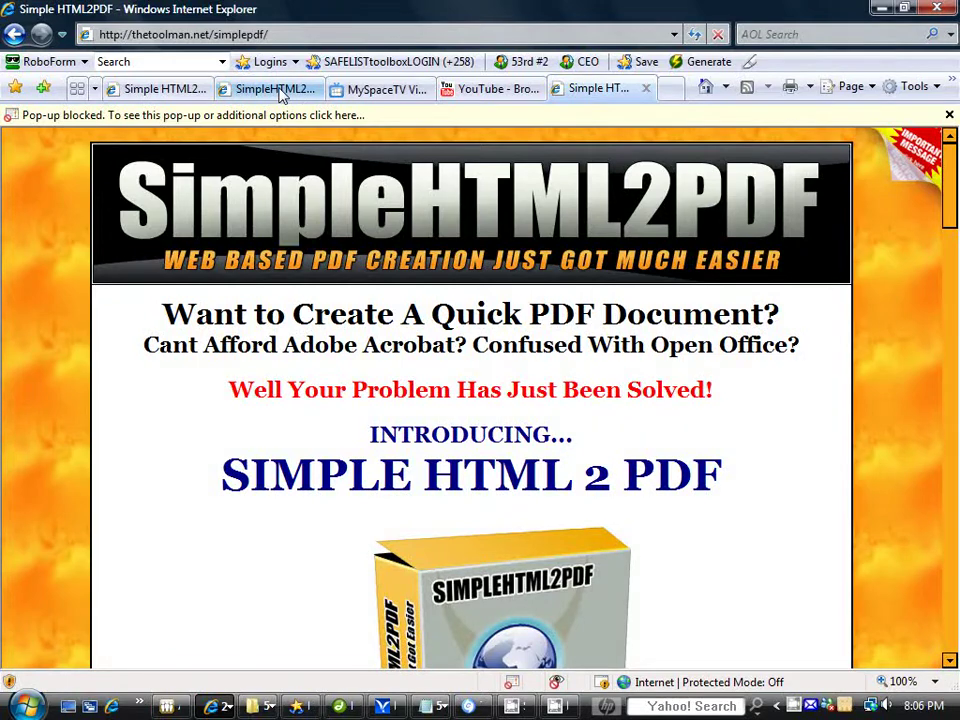
{"action": "left_click", "coordinate": [279, 90]}
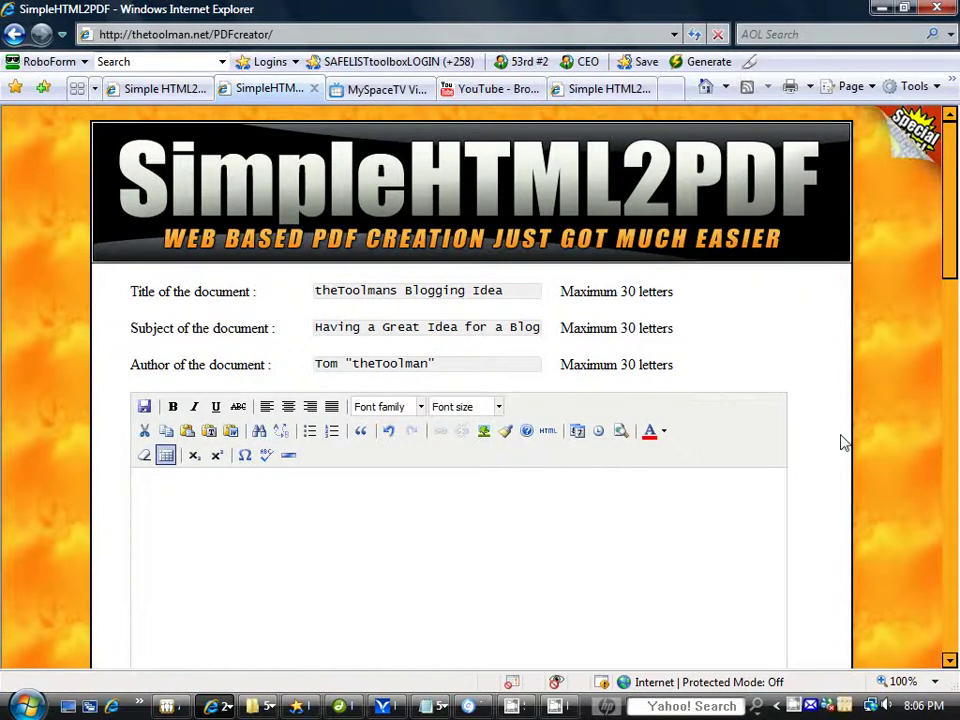
Put the caret at the end of the title 'theToolmans Blogging Idea!'
{"action": "scroll", "coordinate": [948, 264], "scroll_direction": "down", "scroll_amount": 3}
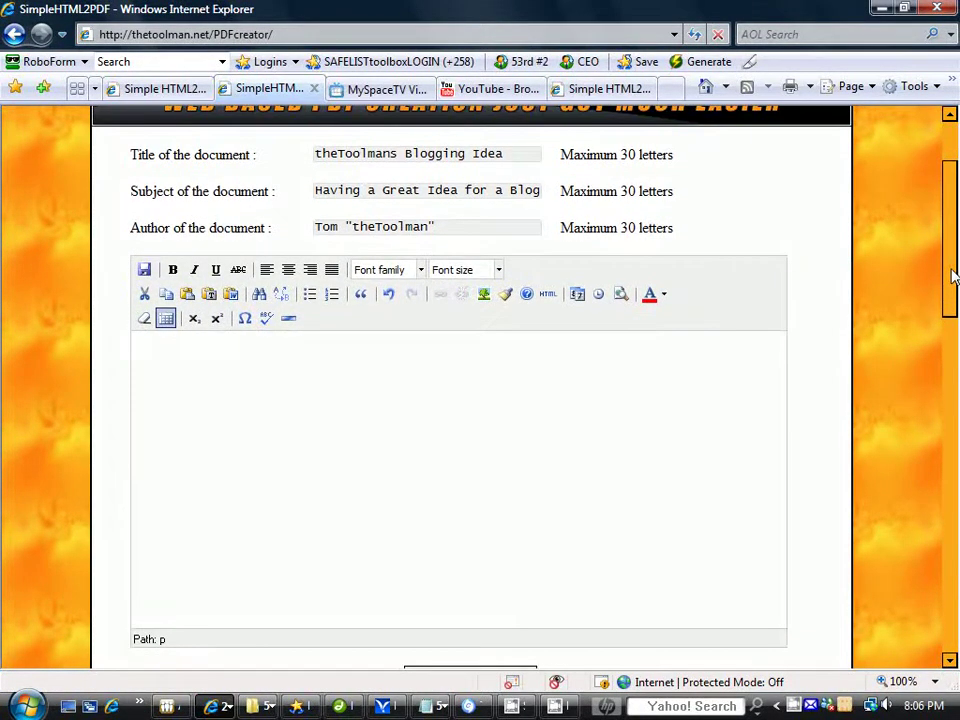
{"action": "scroll", "coordinate": [953, 264], "scroll_direction": "up", "scroll_amount": 1}
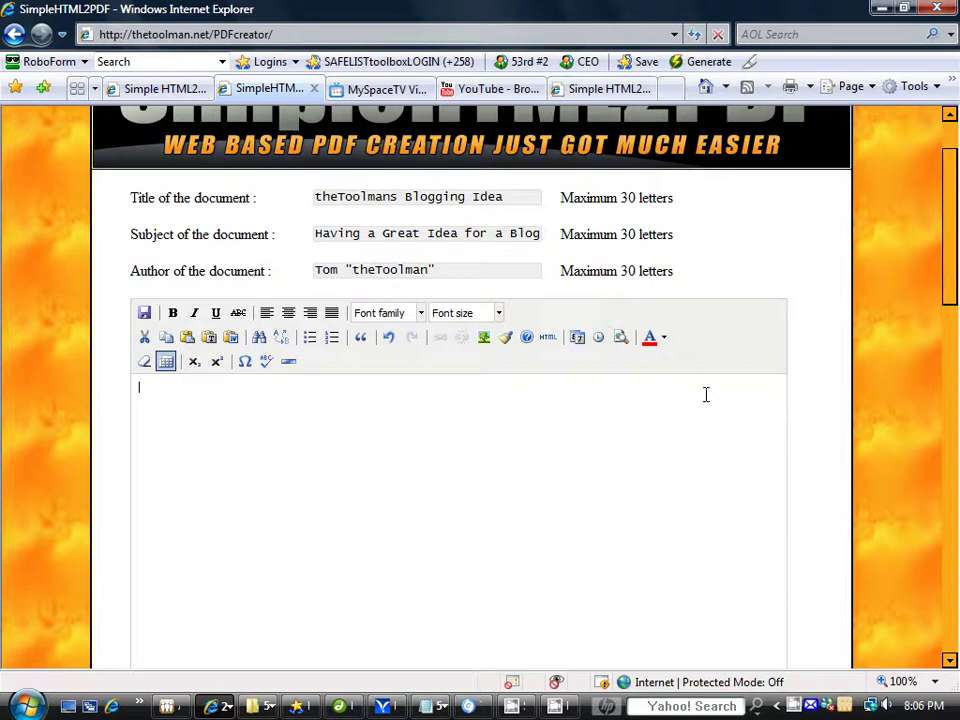
{"action": "mouse_move", "coordinate": [953, 260]}
{"action": "left_mouse_down"}
{"action": "mouse_move", "coordinate": [949, 386]}
{"action": "mouse_move", "coordinate": [953, 197]}
{"action": "mouse_move", "coordinate": [952, 272]}
{"action": "left_mouse_up"}
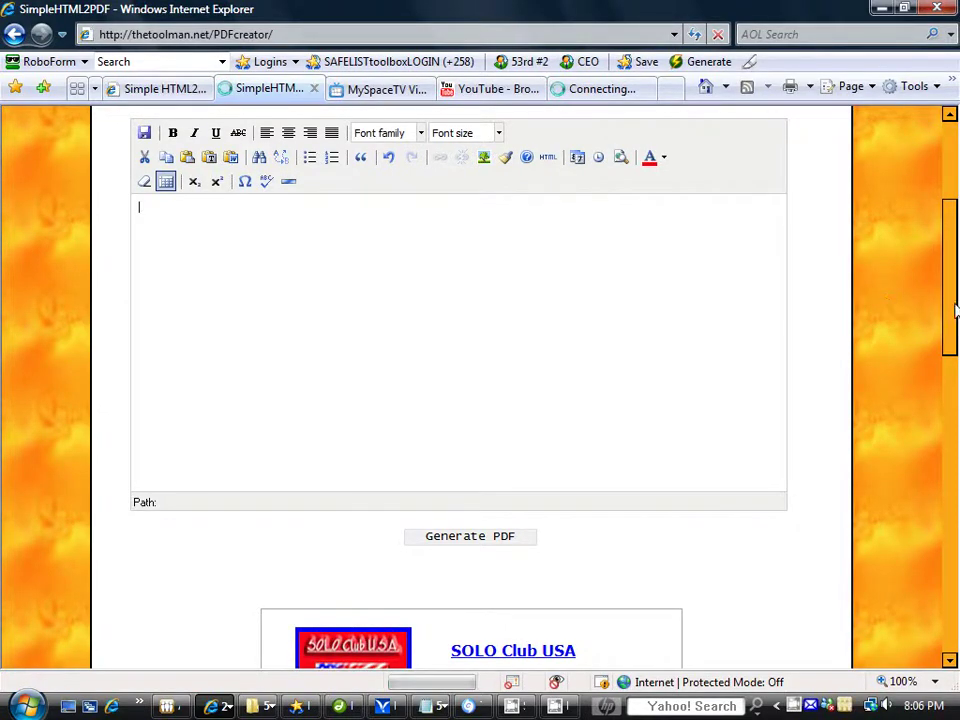
{"action": "left_click_drag", "start_coordinate": [953, 317], "coordinate": [953, 247]}
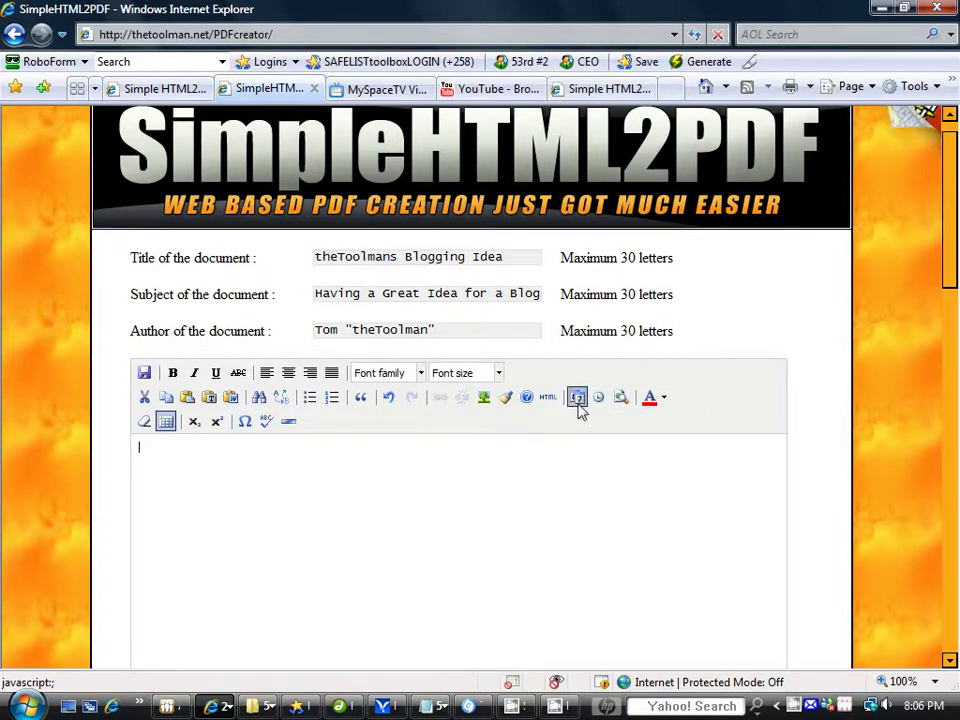
{"action": "left_click_drag", "start_coordinate": [954, 232], "coordinate": [852, 273]}
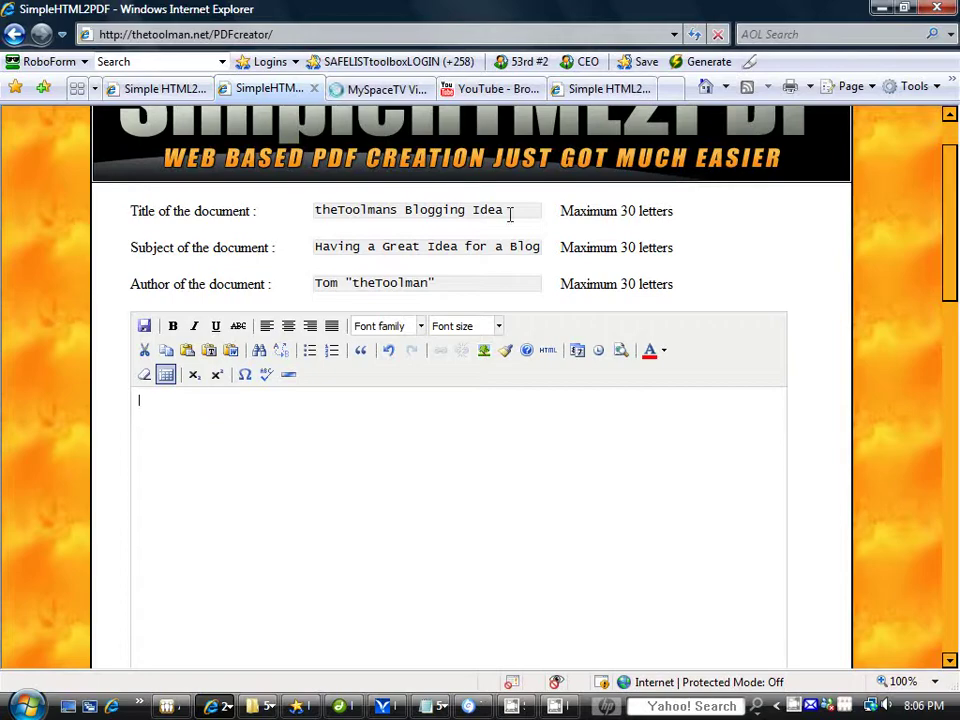
{"action": "left_click_drag", "start_coordinate": [509, 209], "coordinate": [307, 208]}
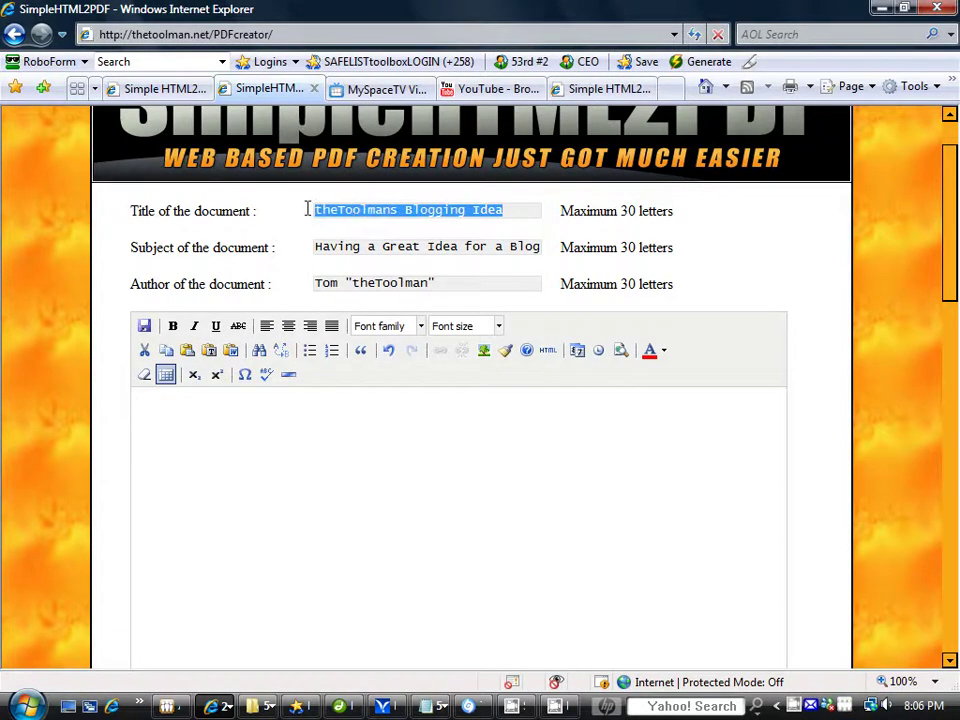
{"action": "left_click", "coordinate": [515, 211]}
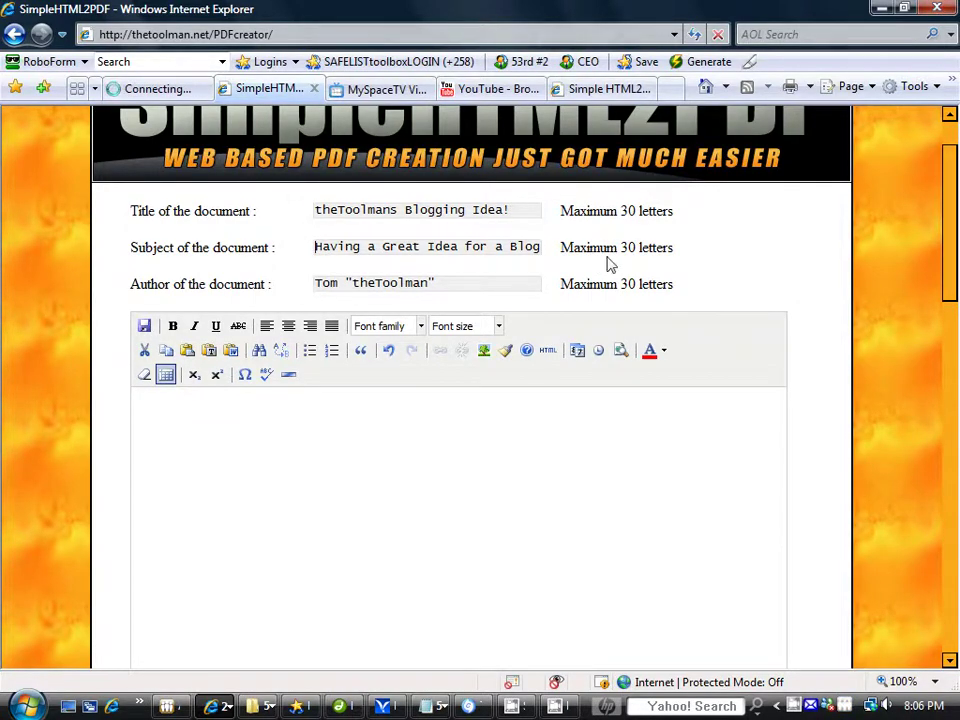
Check the subject 'Having a Great Idea for a Blog' and the author field, then click into the empty editor
{"action": "left_click_drag", "start_coordinate": [315, 246], "coordinate": [666, 249]}
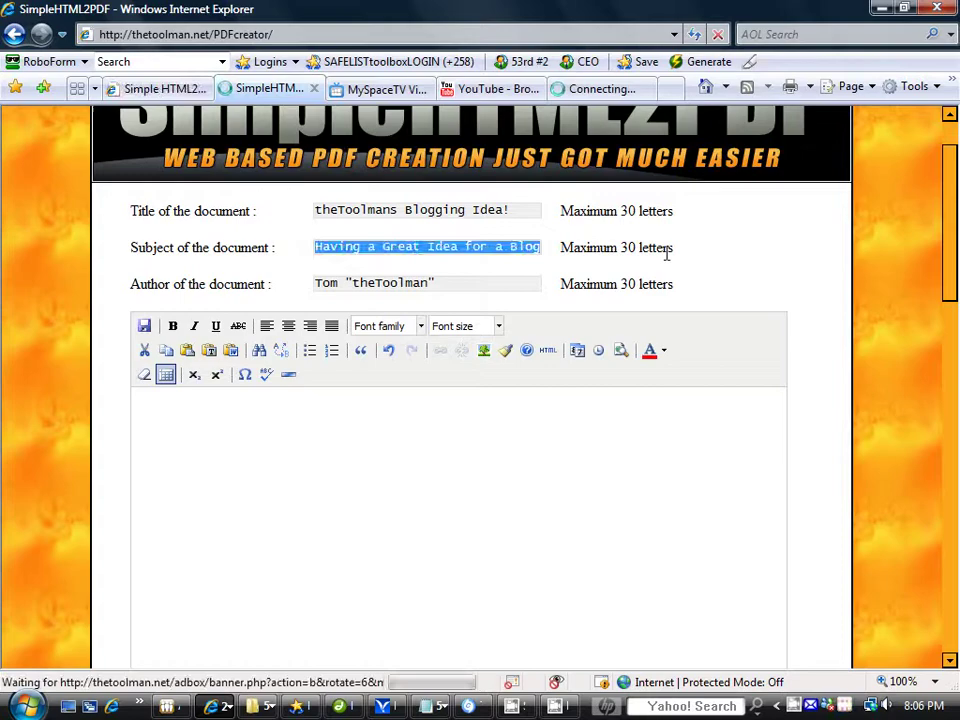
{"action": "left_click_drag", "start_coordinate": [437, 281], "coordinate": [351, 287]}
{"action": "left_click", "coordinate": [449, 289]}
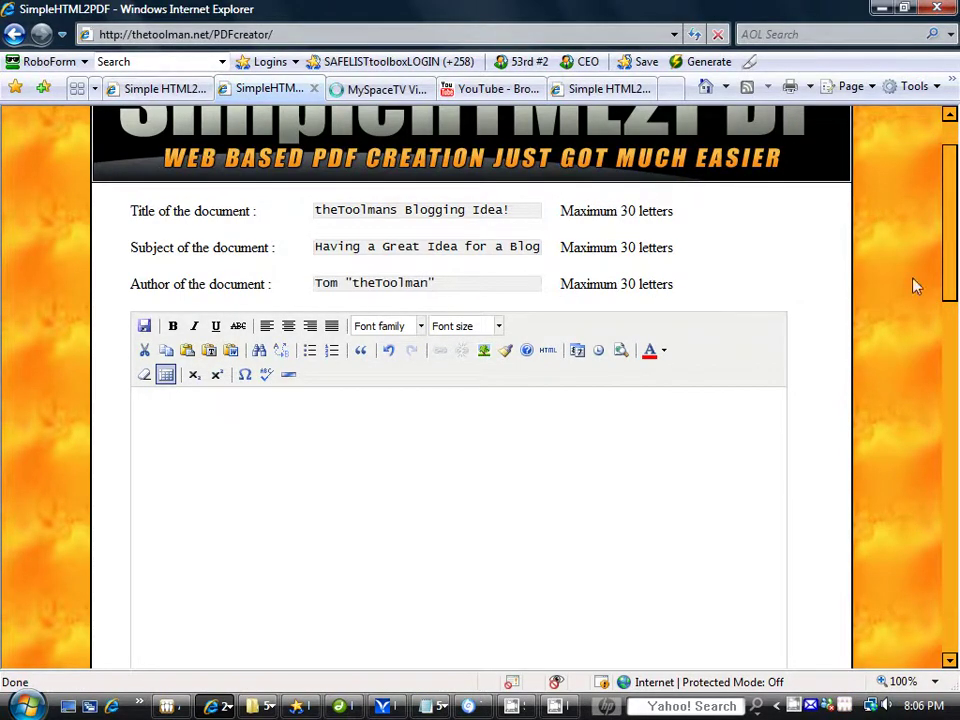
{"action": "scroll", "coordinate": [945, 240], "scroll_direction": "down", "scroll_amount": 2}
{"action": "scroll", "coordinate": [945, 230], "scroll_direction": "up", "scroll_amount": 1}
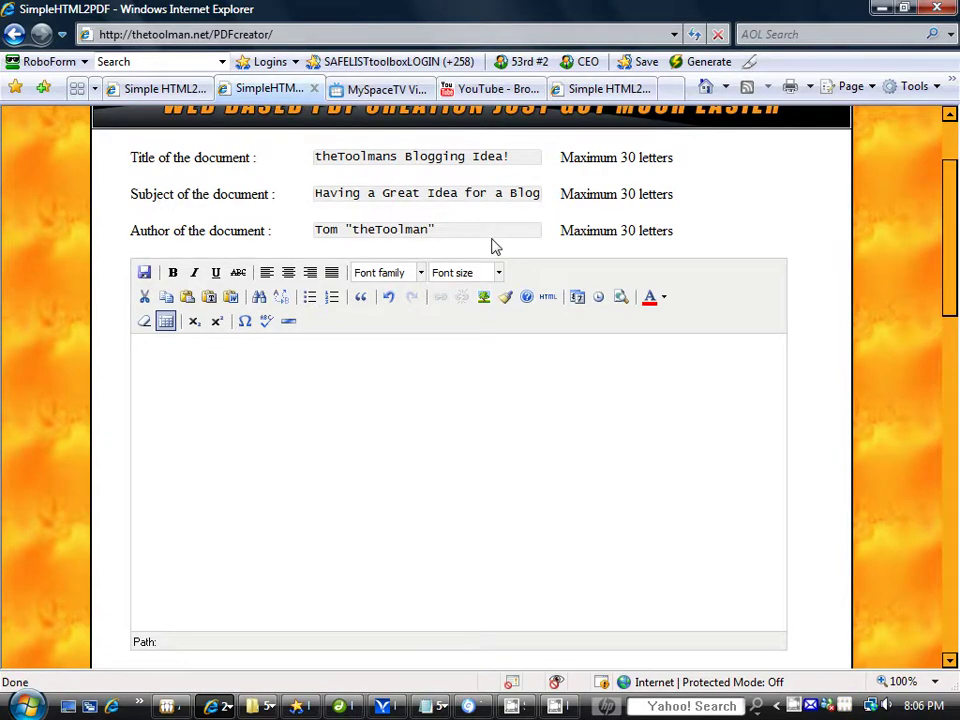
{"action": "scroll", "coordinate": [950, 240], "scroll_direction": "down", "scroll_amount": 1}
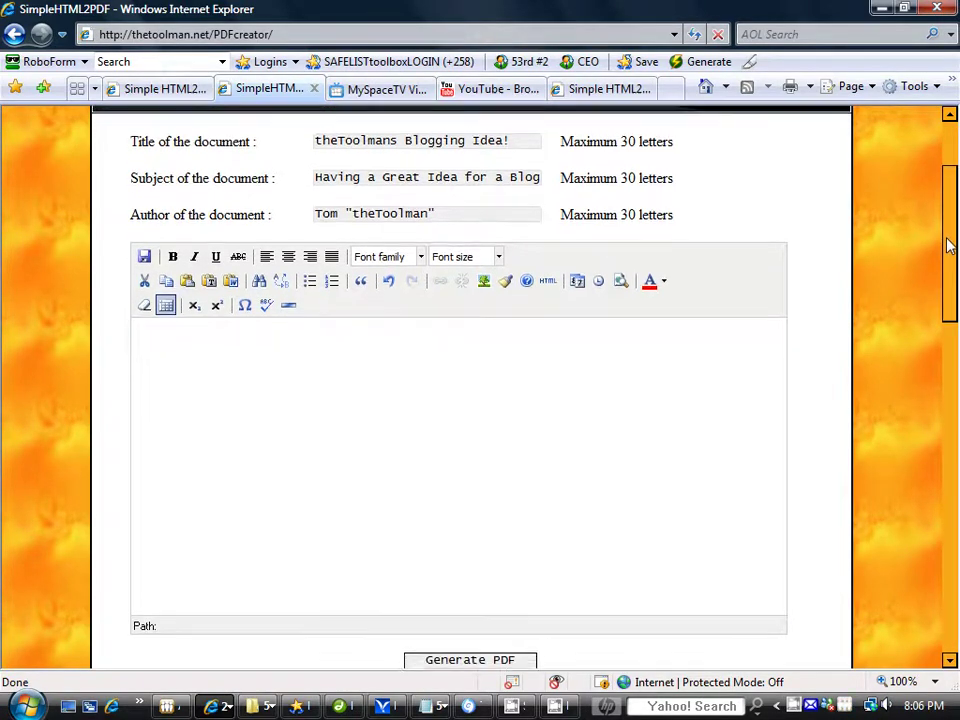
{"action": "left_click", "coordinate": [462, 385]}
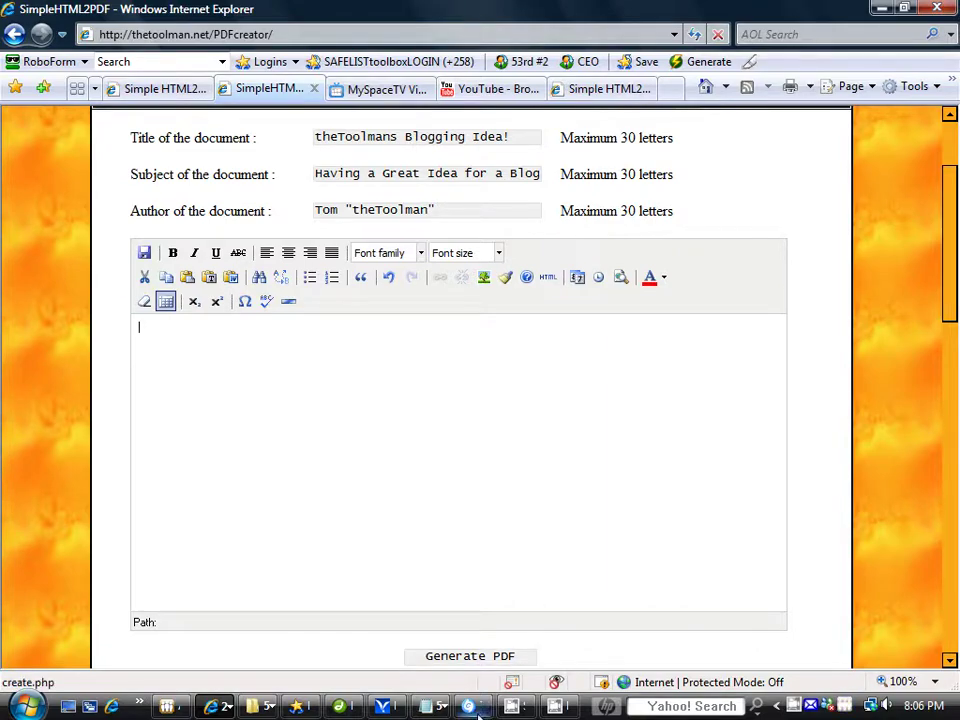
Open a-great-idea-for-a-blogging-web-site-is-no-longer-enough-468 from Notepad's recent files and copy its text
{"action": "right_click", "coordinate": [426, 709]}
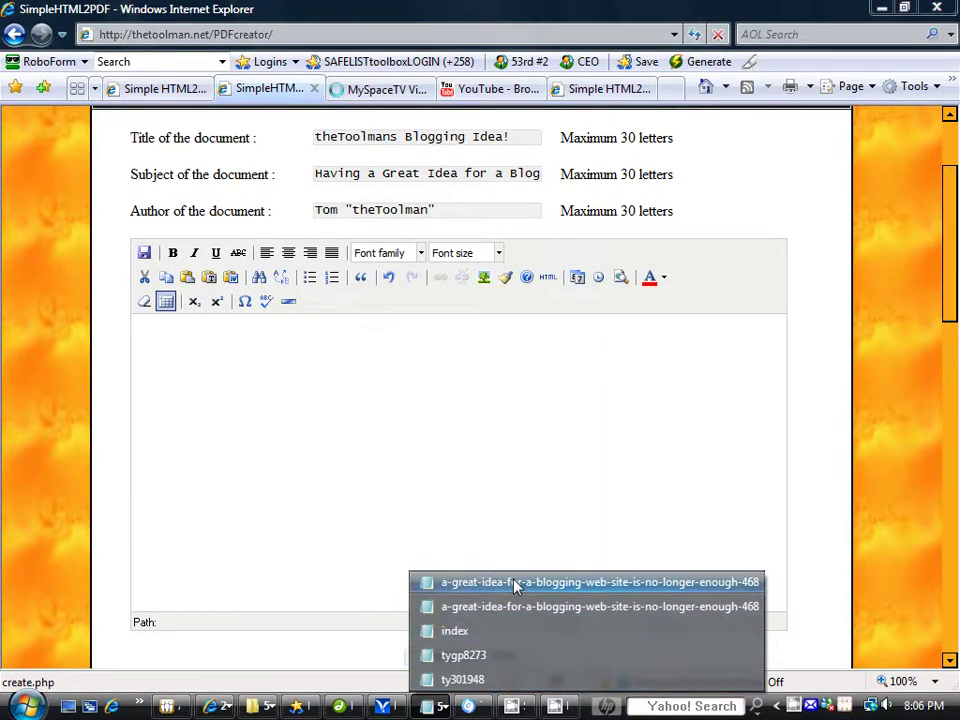
{"action": "left_click", "coordinate": [514, 579]}
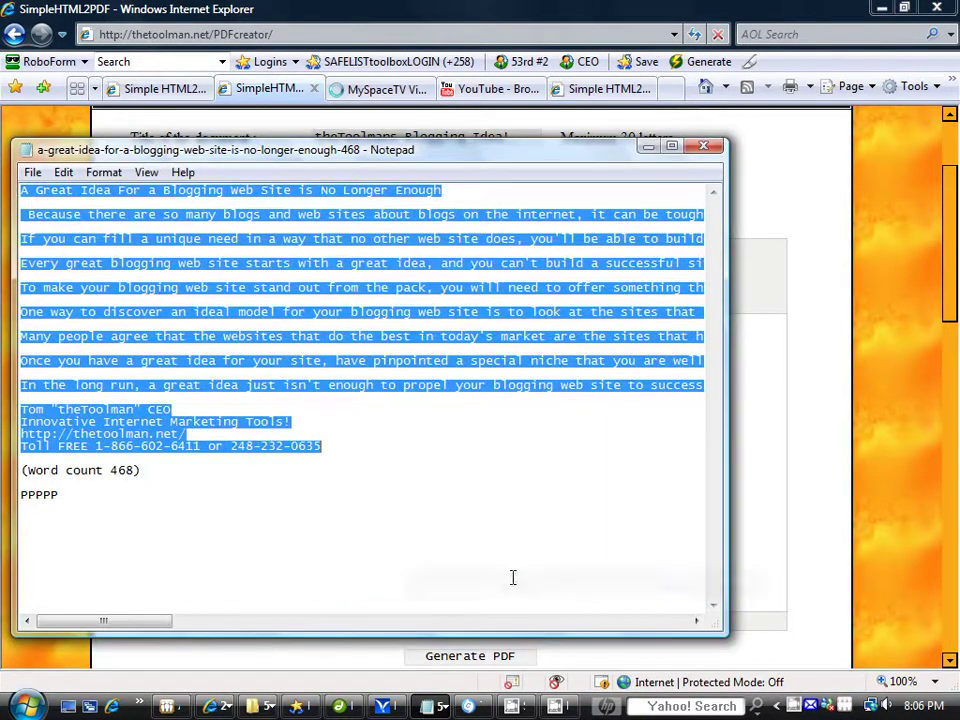
{"action": "right_click", "coordinate": [180, 362]}
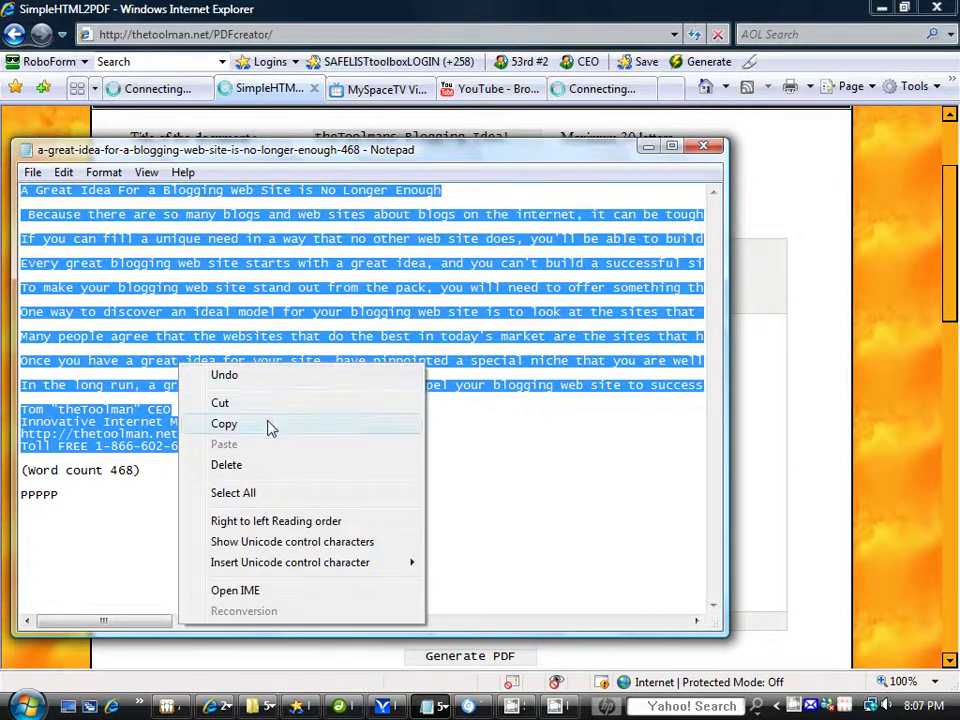
{"action": "left_click", "coordinate": [272, 423]}
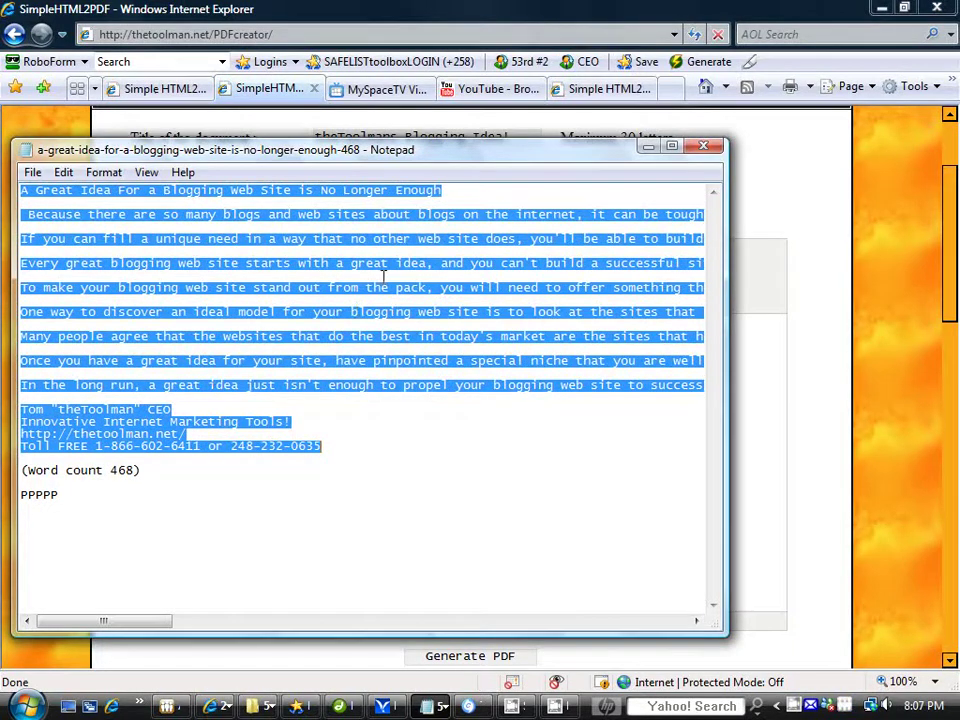
{"action": "right_click", "coordinate": [315, 237]}
{"action": "left_click", "coordinate": [358, 298]}
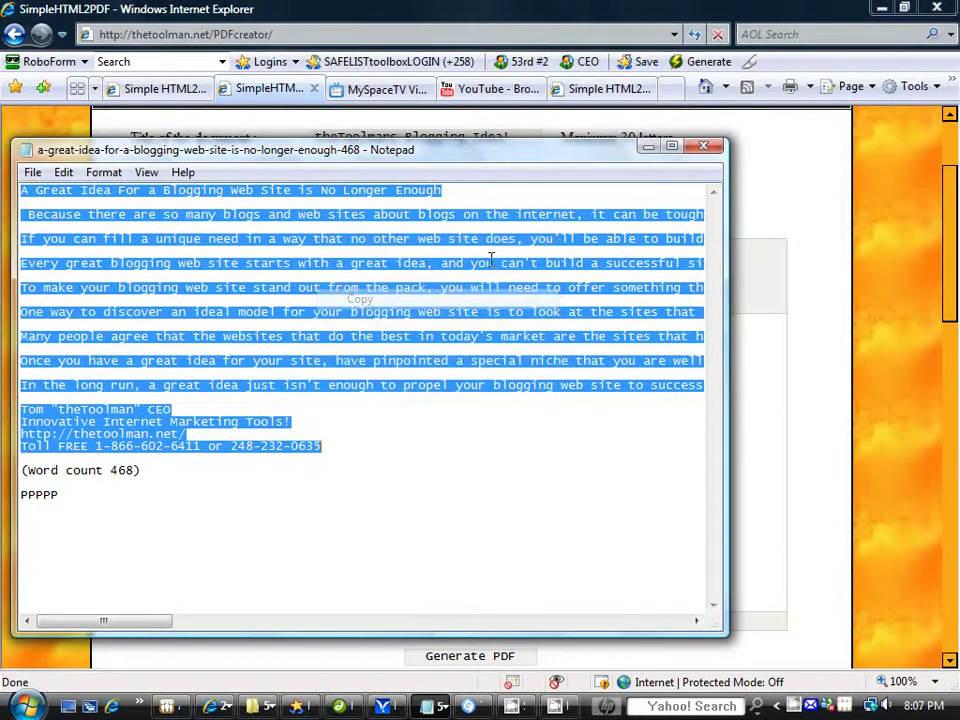
Paste the copied article into the PDF editor and add an empty line
{"action": "left_click", "coordinate": [648, 146]}
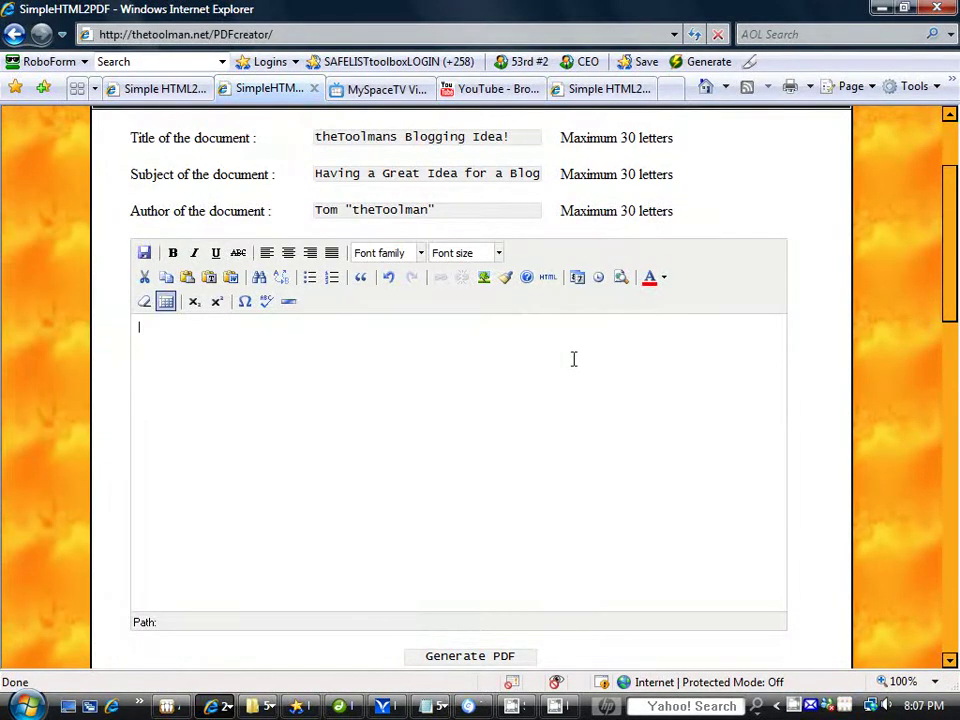
{"action": "key", "text": "ctrl+v"}
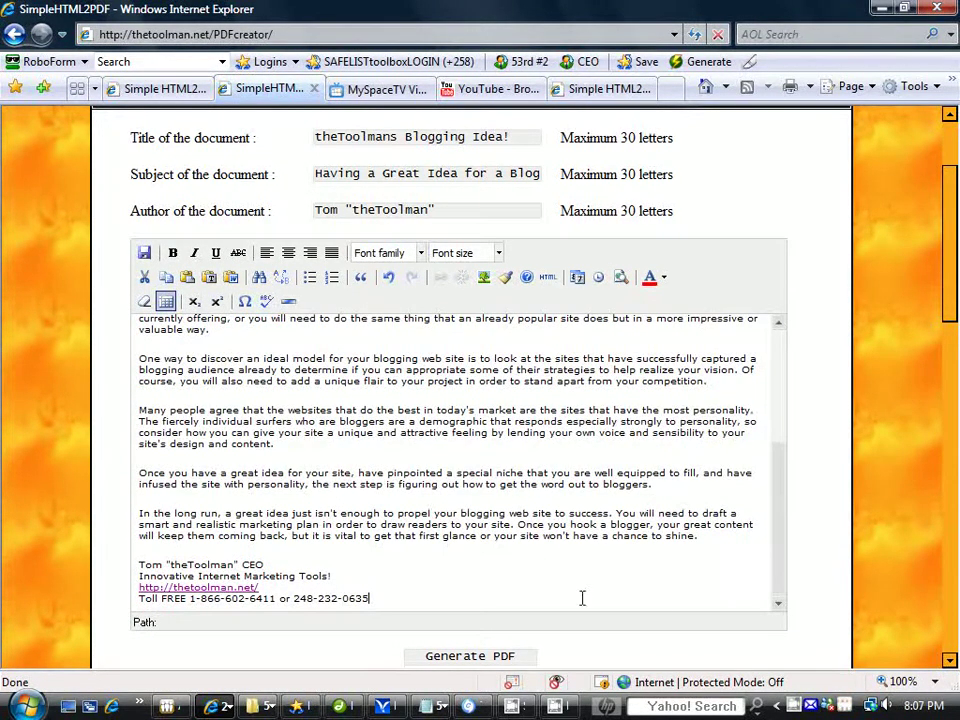
{"action": "key", "text": "Return"}
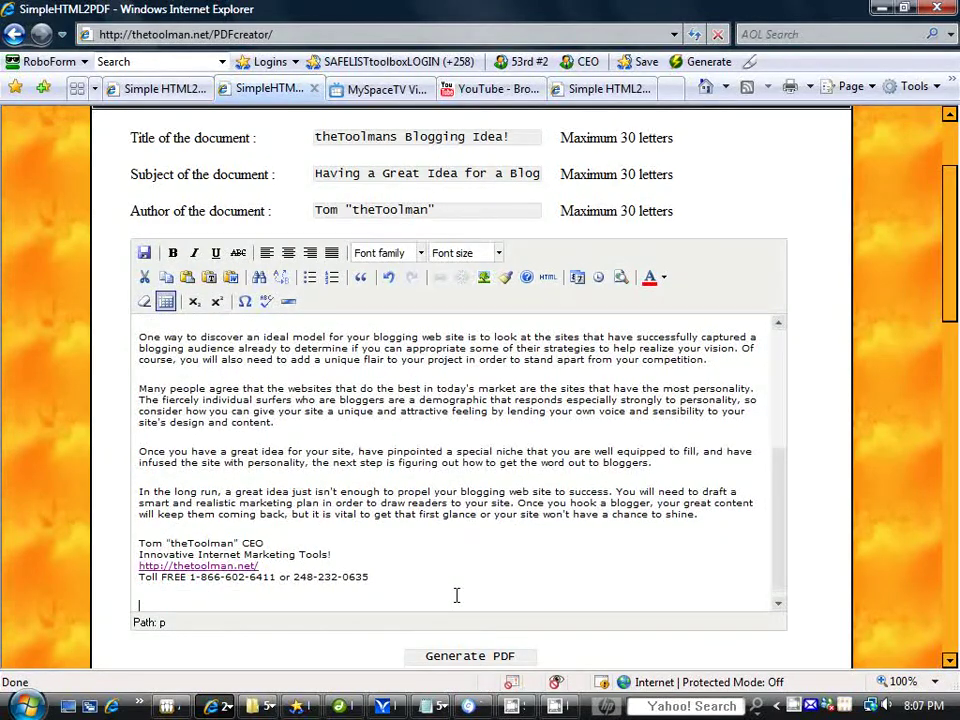
{"action": "left_click_drag", "start_coordinate": [780, 548], "coordinate": [782, 392]}
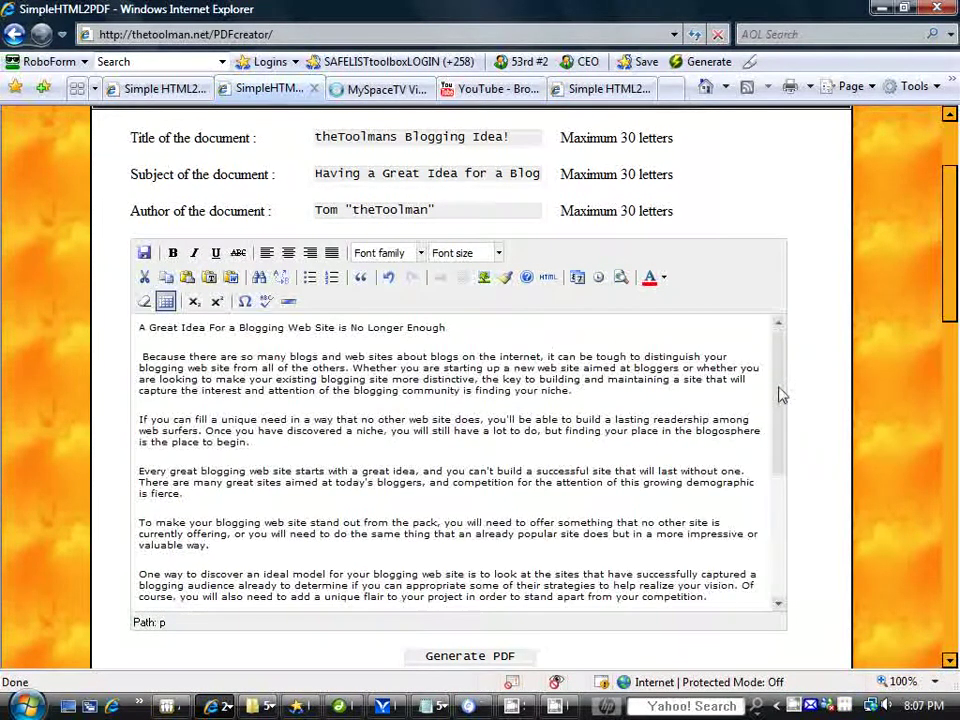
Make the headline 24 pt, centred, bold and red, and add '!' after Enough
{"action": "left_click_drag", "start_coordinate": [447, 327], "coordinate": [145, 326]}
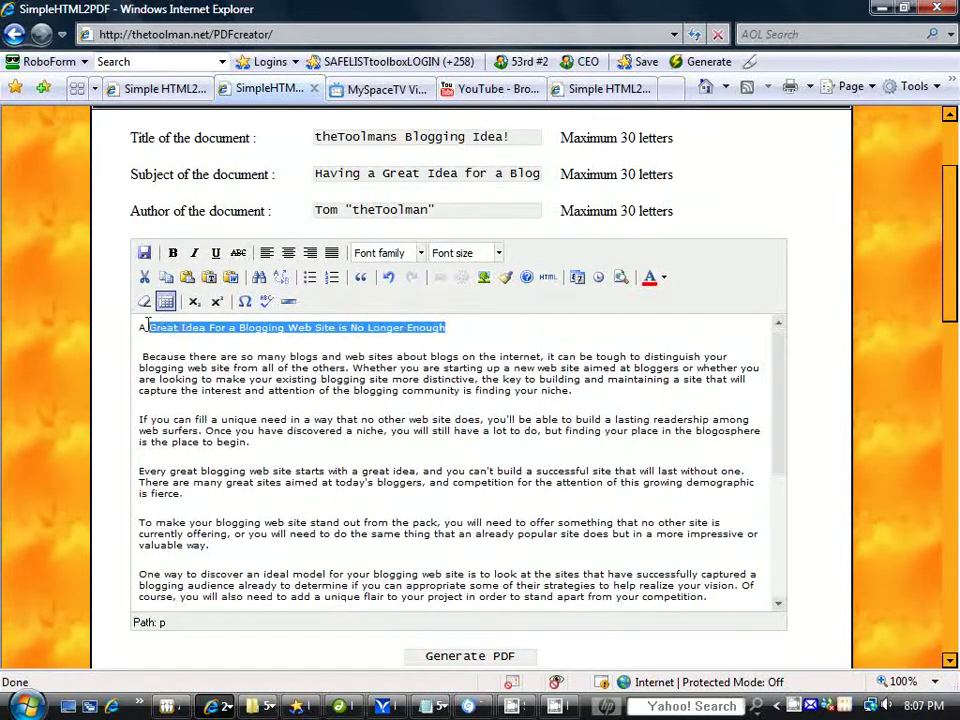
{"action": "left_click", "coordinate": [498, 253]}
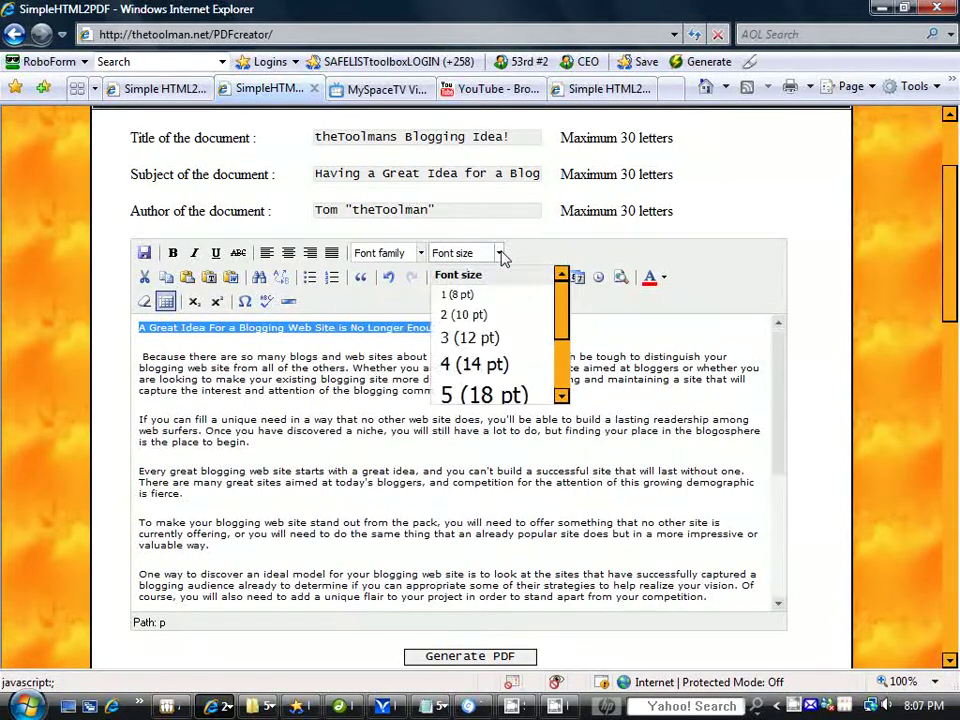
{"action": "scroll", "coordinate": [563, 332], "scroll_direction": "down", "scroll_amount": 2}
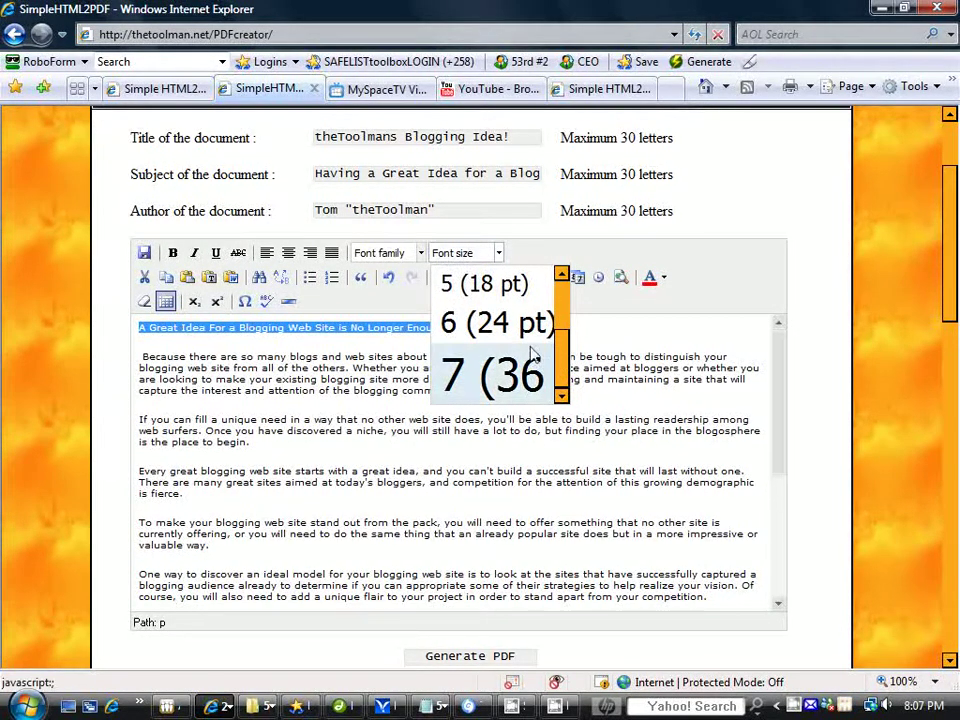
{"action": "left_click", "coordinate": [500, 328]}
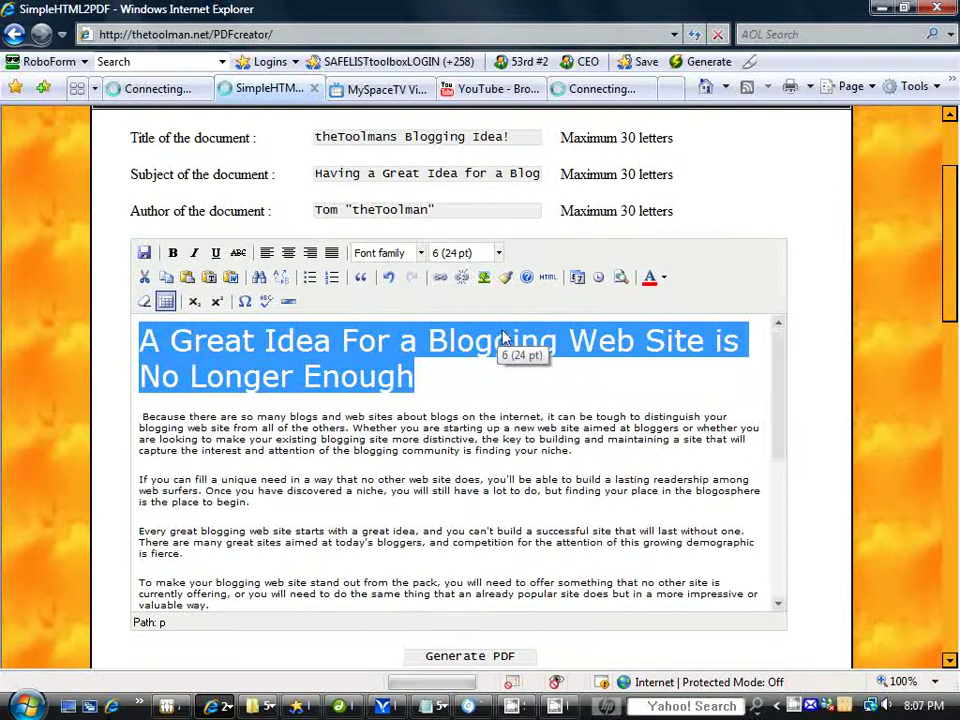
{"action": "left_click", "coordinate": [288, 253]}
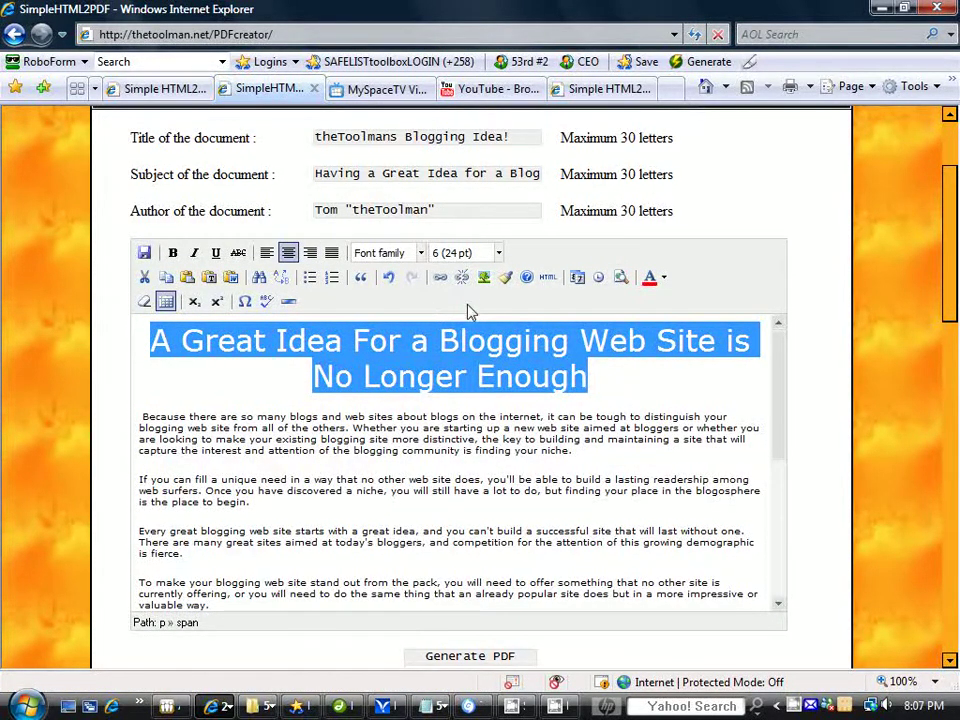
{"action": "left_click", "coordinate": [173, 253]}
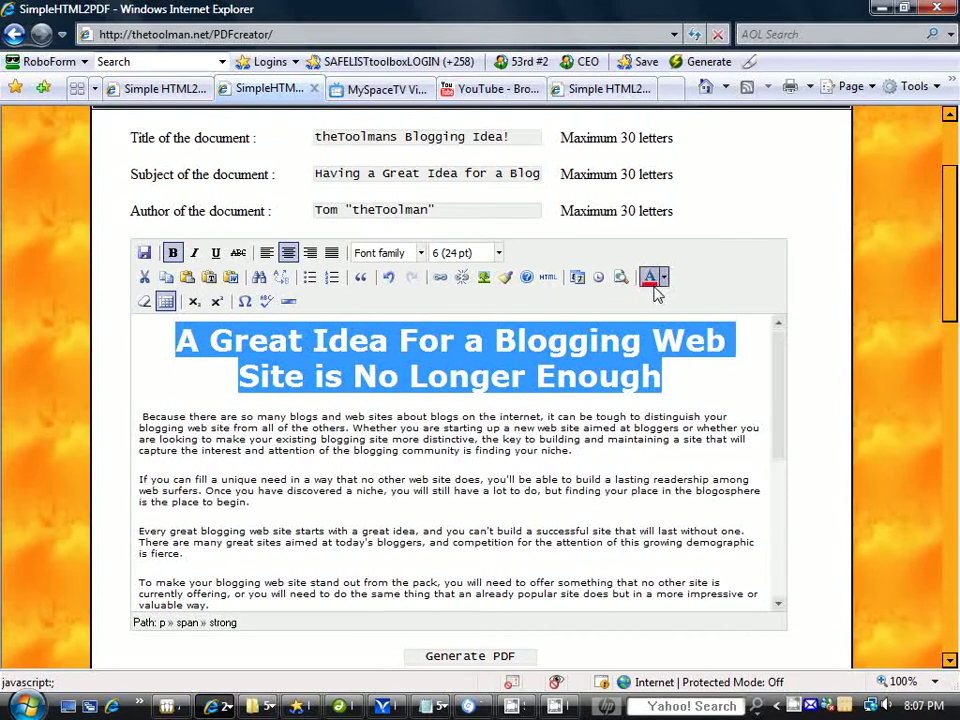
{"action": "left_click", "coordinate": [681, 375]}
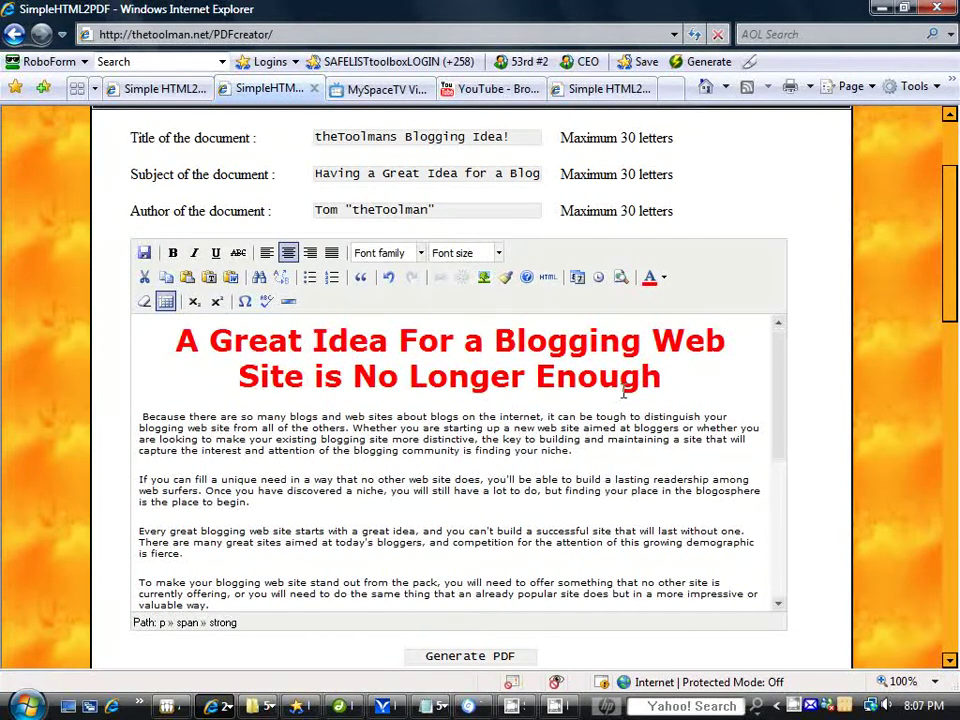
{"action": "left_click", "coordinate": [668, 376]}
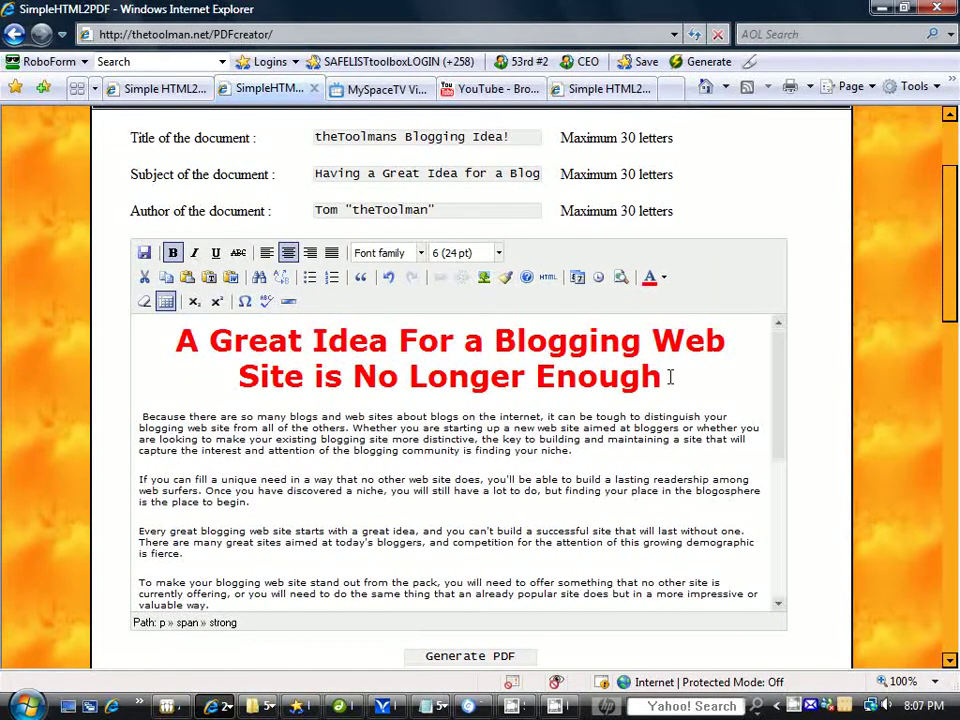
{"action": "type", "text": "!"}
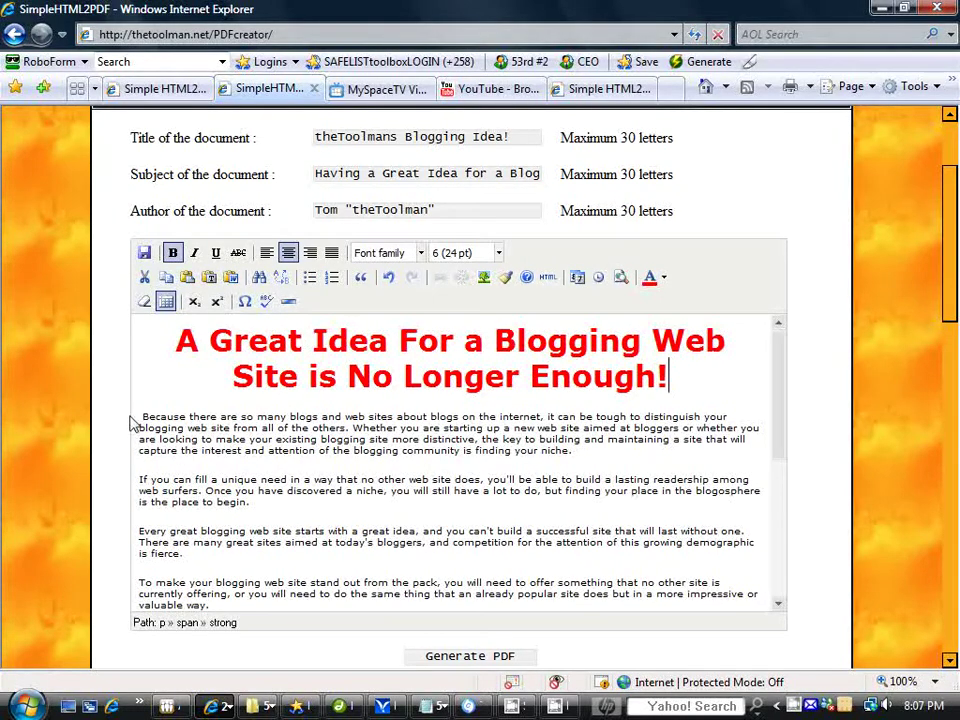
Select all the article text with Ctrl+A and bring up the font size list
{"action": "scroll", "coordinate": [606, 482], "scroll_direction": "down", "scroll_amount": 10}
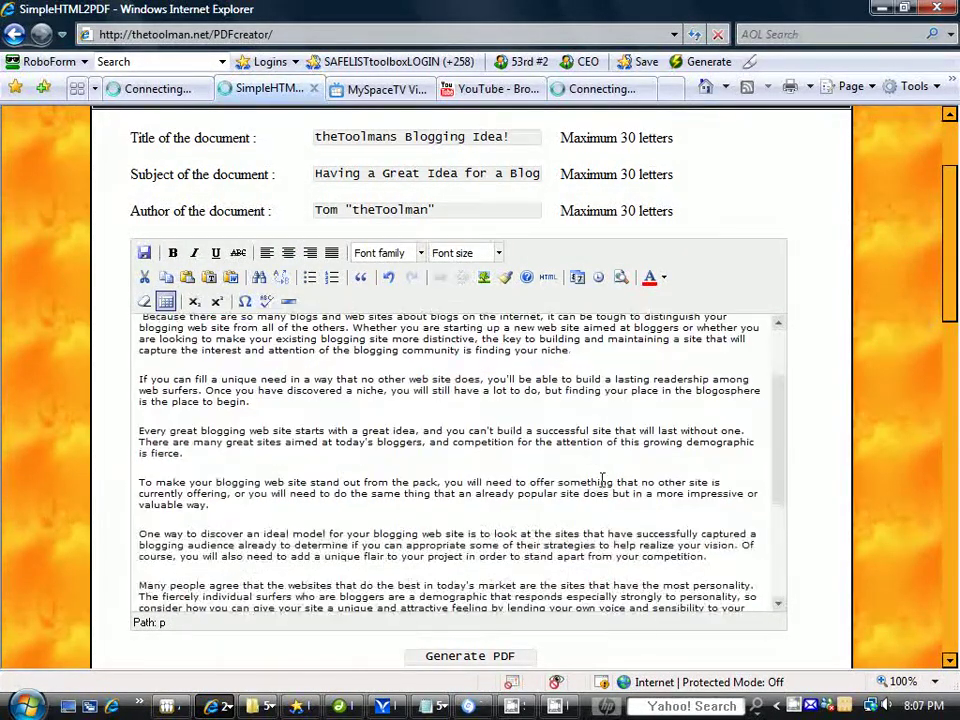
{"action": "scroll", "coordinate": [590, 480], "scroll_direction": "down", "scroll_amount": 1}
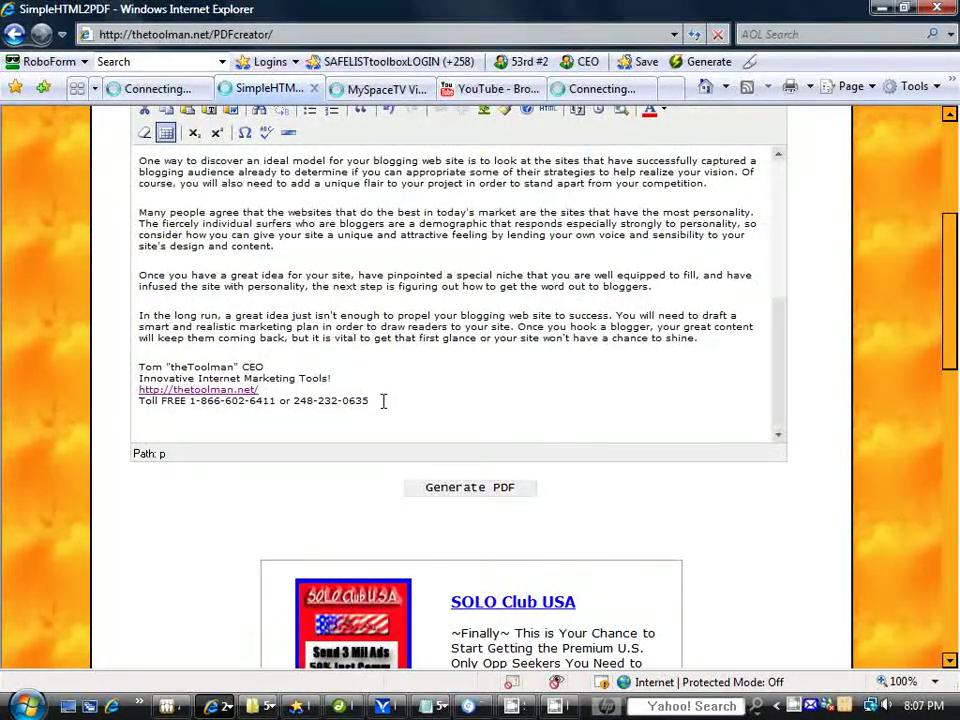
{"action": "key", "text": "ctrl+a"}
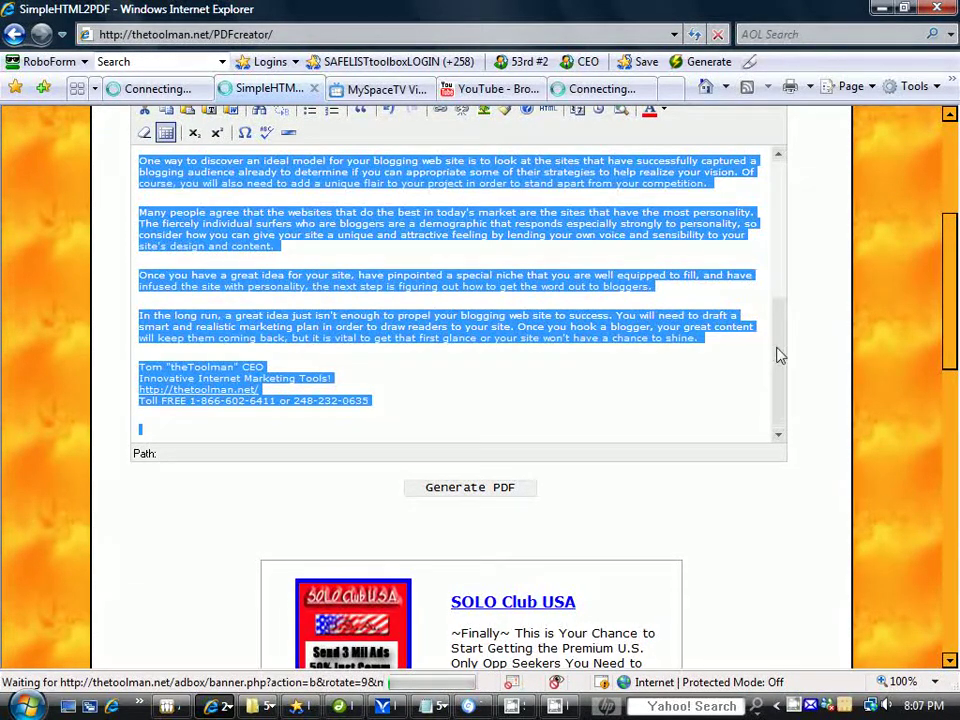
{"action": "scroll", "coordinate": [830, 425], "scroll_direction": "up", "scroll_amount": 5}
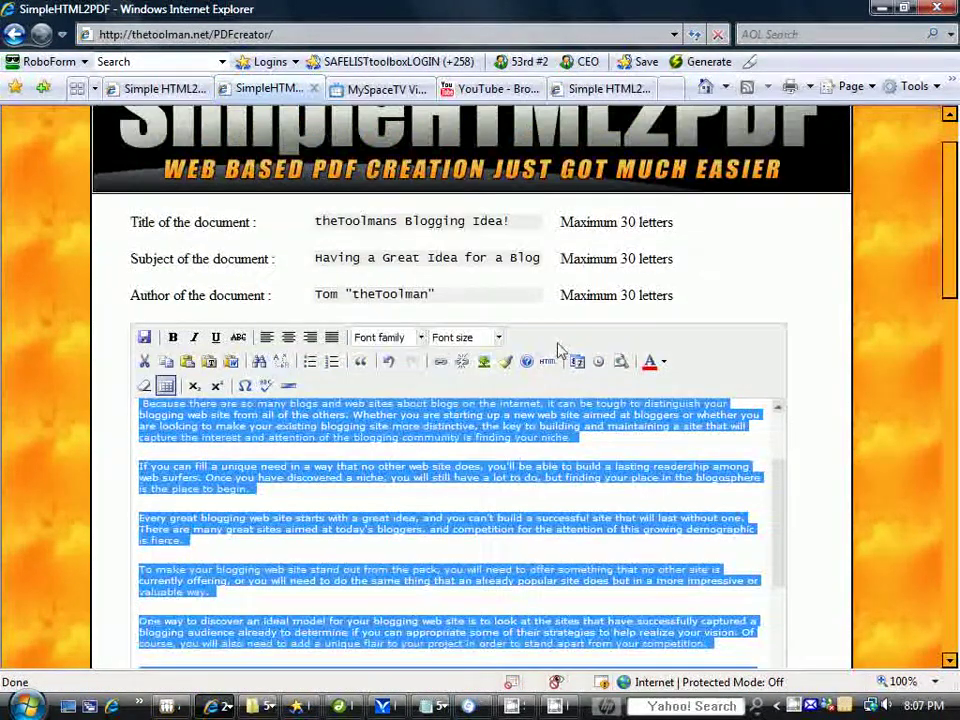
{"action": "left_click", "coordinate": [499, 338]}
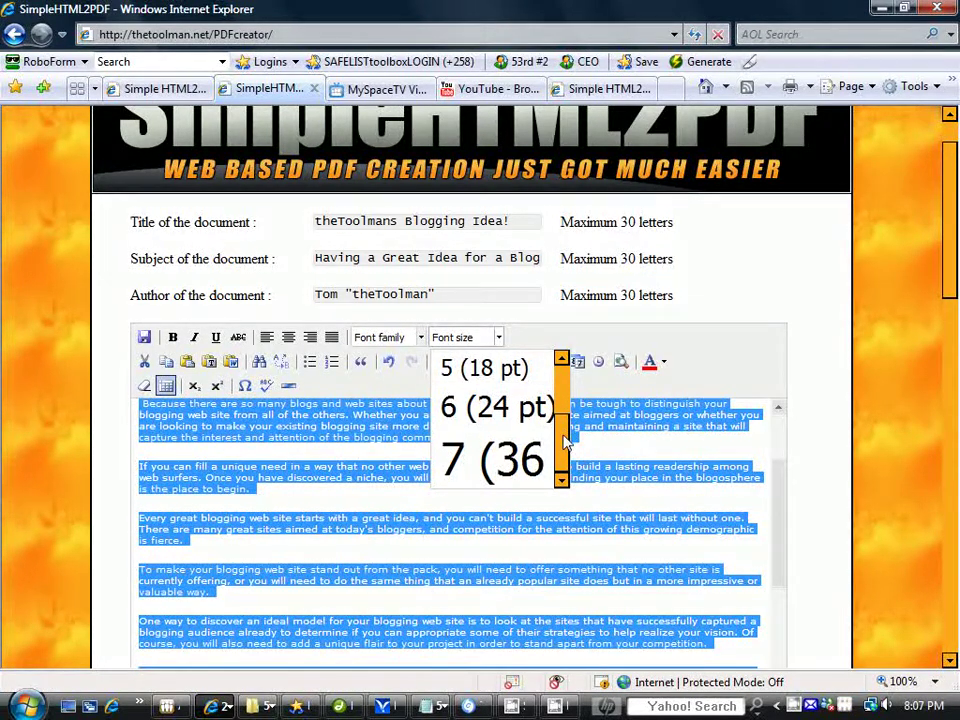
Resize the selected article text to 18 pt, then change it to 14 pt
{"action": "left_click", "coordinate": [486, 376]}
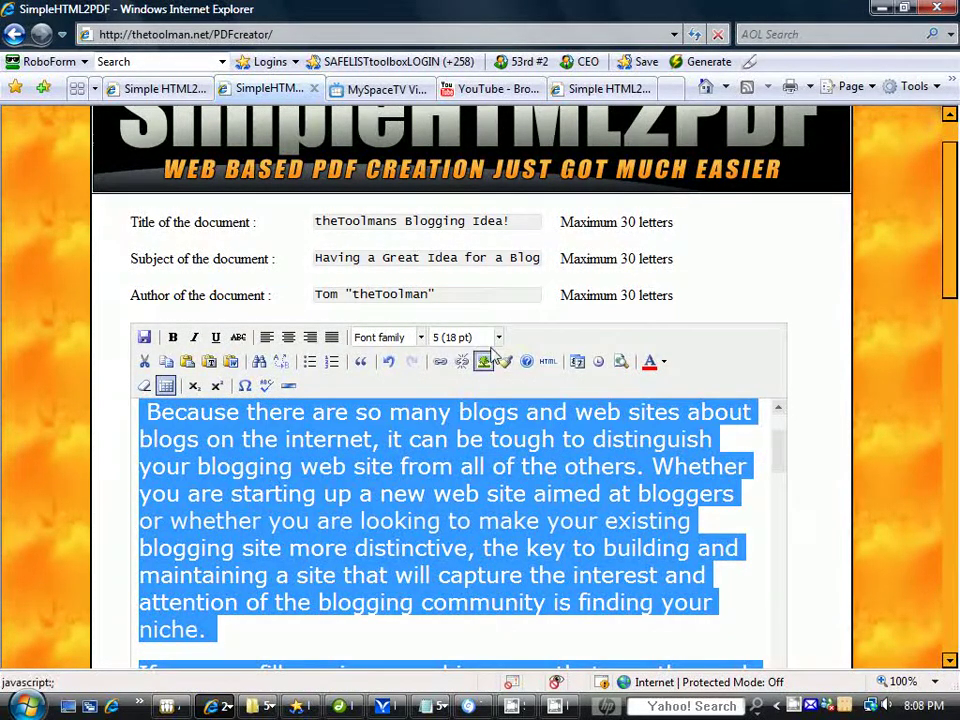
{"action": "left_click", "coordinate": [499, 338]}
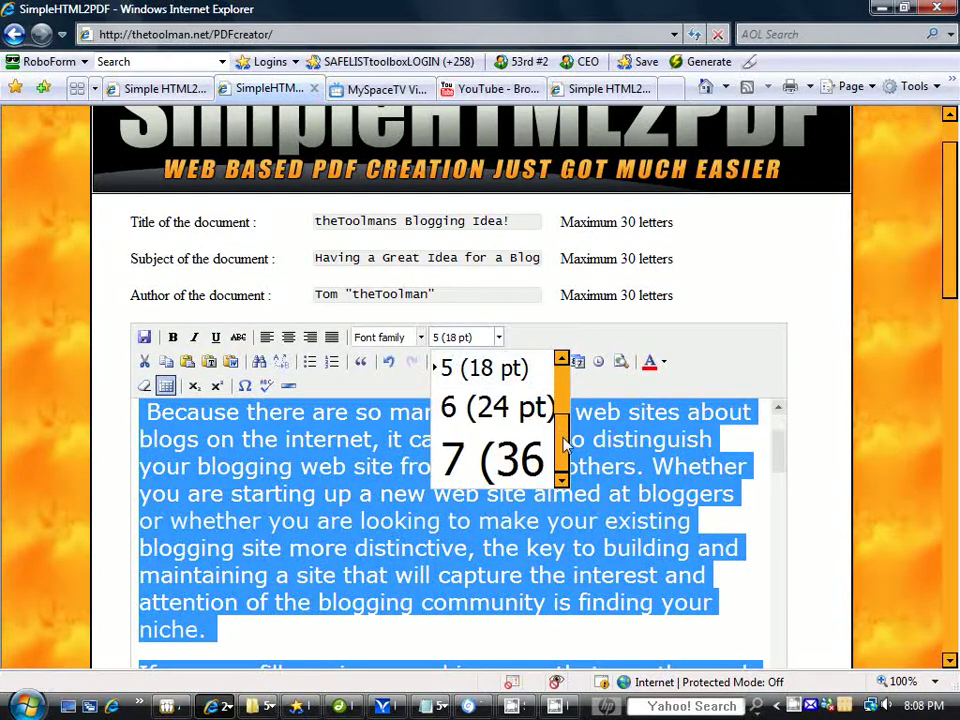
{"action": "scroll", "coordinate": [563, 446], "scroll_direction": "up", "scroll_amount": 2}
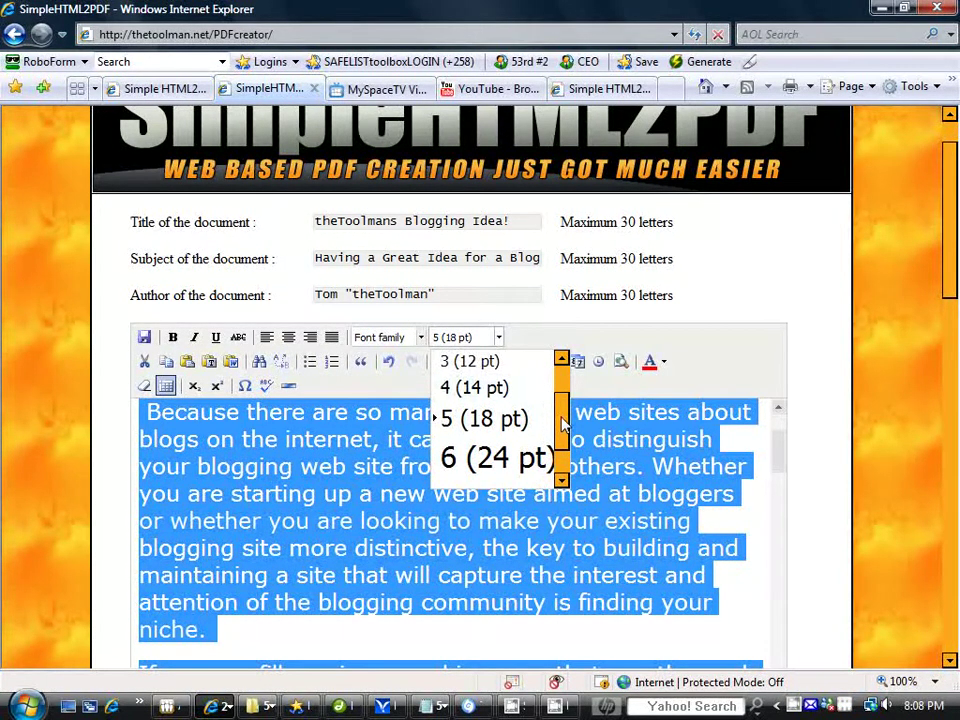
{"action": "left_click", "coordinate": [490, 392]}
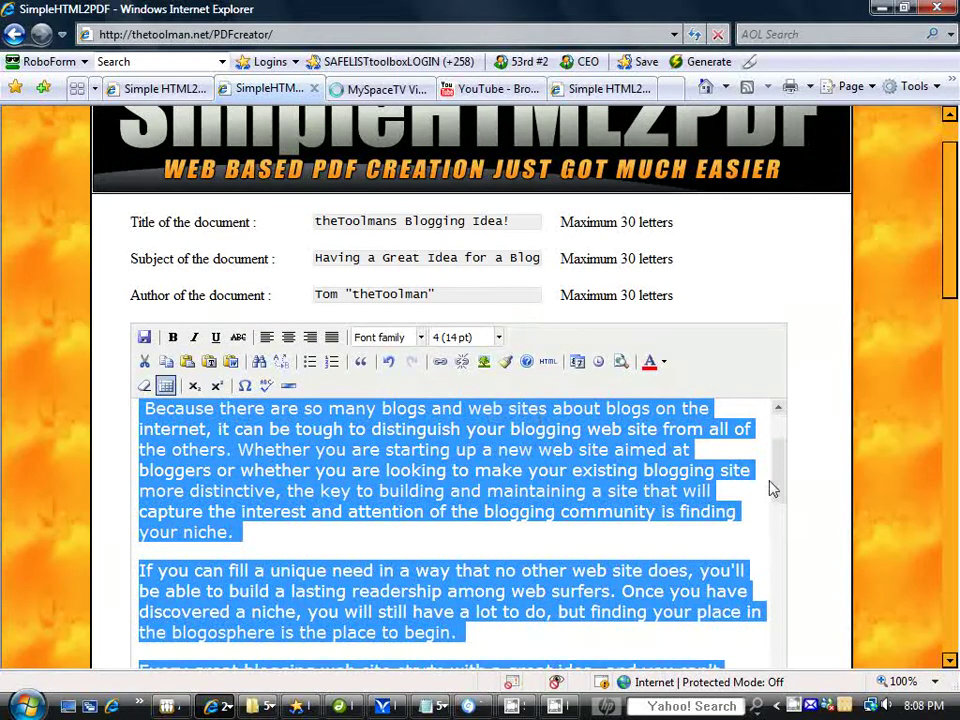
{"action": "scroll", "coordinate": [783, 444], "scroll_direction": "up", "scroll_amount": 2}
{"action": "scroll", "coordinate": [828, 409], "scroll_direction": "down", "scroll_amount": 3}
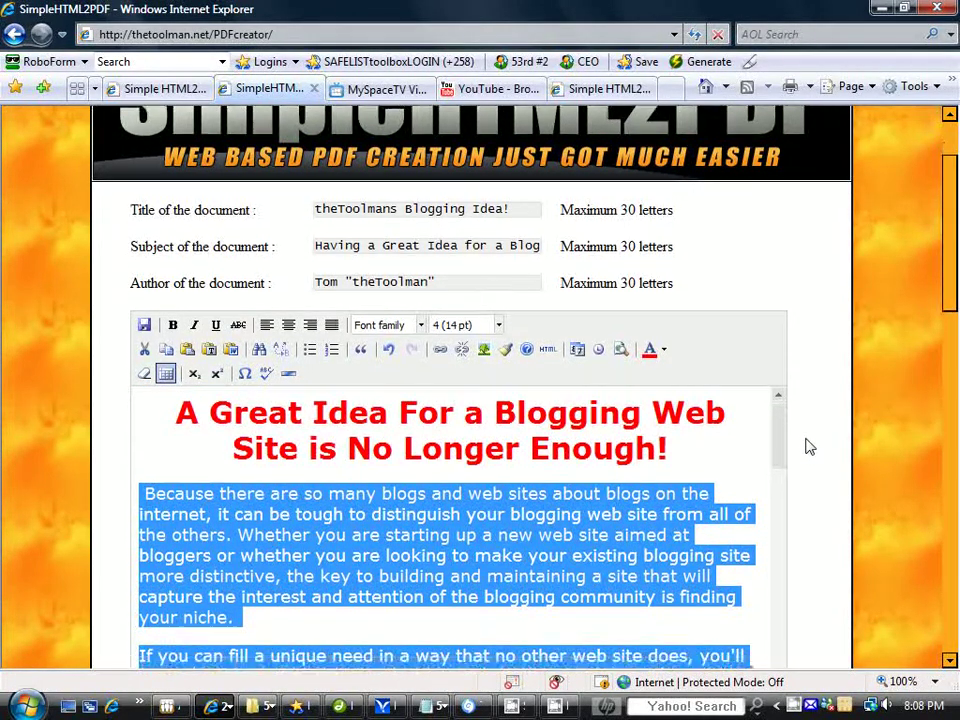
Insert a blank paragraph after 'chance to shine.' before the signature block
{"action": "left_click", "coordinate": [686, 338]}
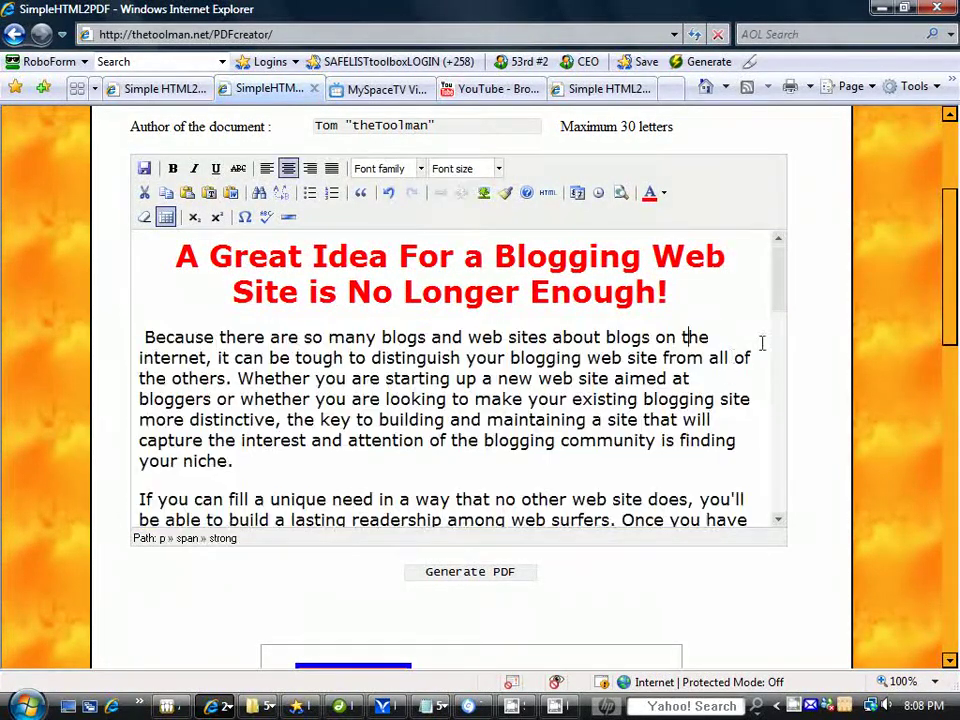
{"action": "left_click_drag", "start_coordinate": [783, 300], "coordinate": [784, 506]}
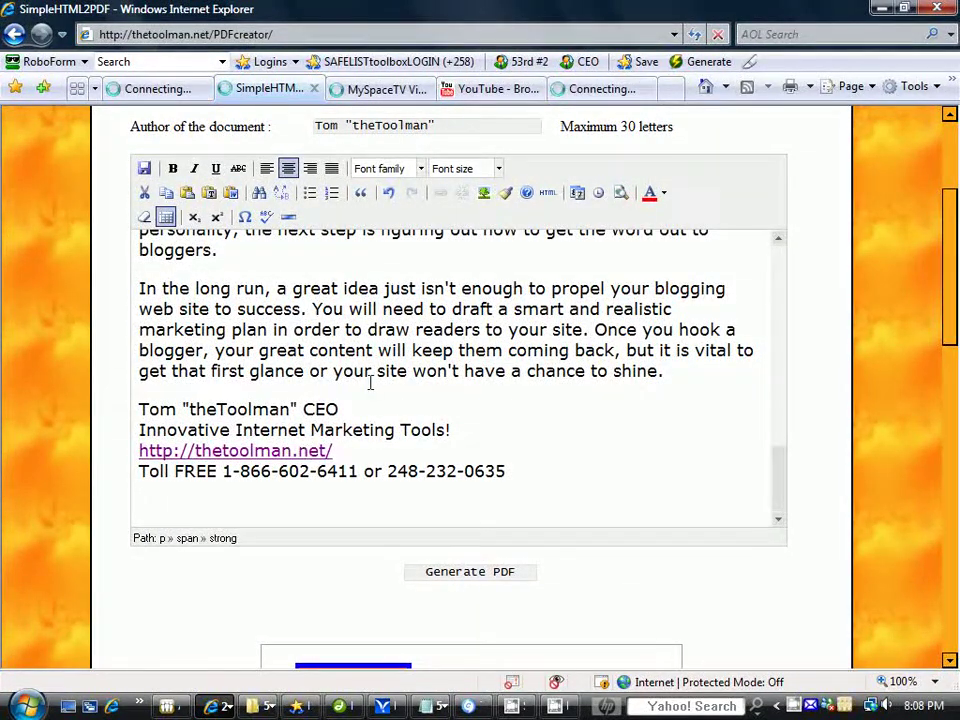
{"action": "left_click", "coordinate": [690, 375]}
{"action": "key", "text": "Return"}
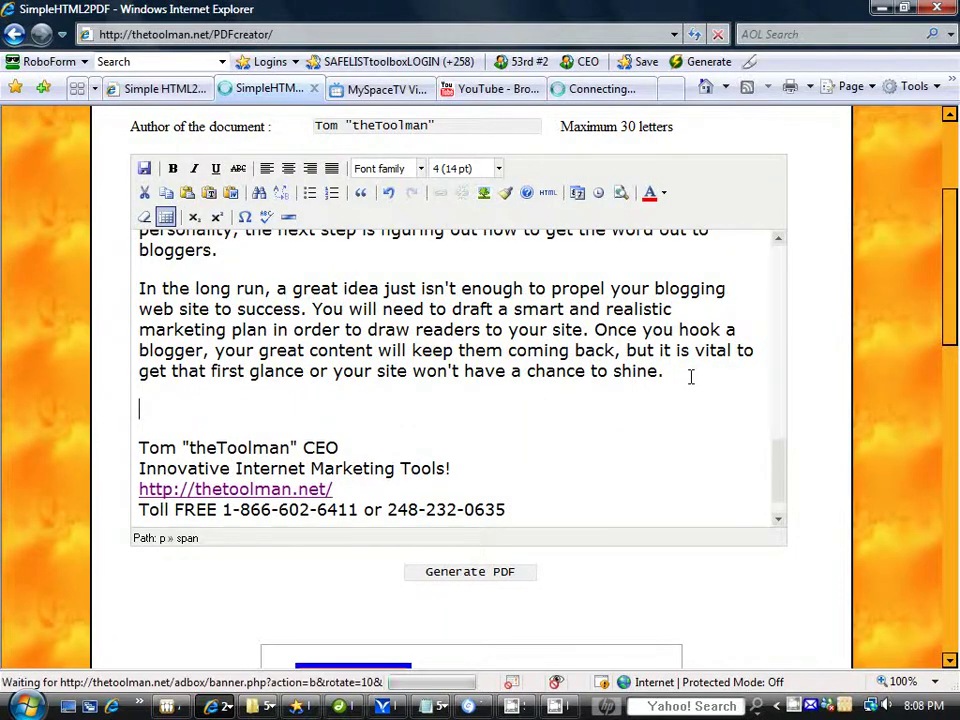
{"action": "left_click_drag", "start_coordinate": [776, 462], "coordinate": [884, 311]}
{"action": "scroll", "coordinate": [860, 321], "scroll_direction": "up", "scroll_amount": 3}
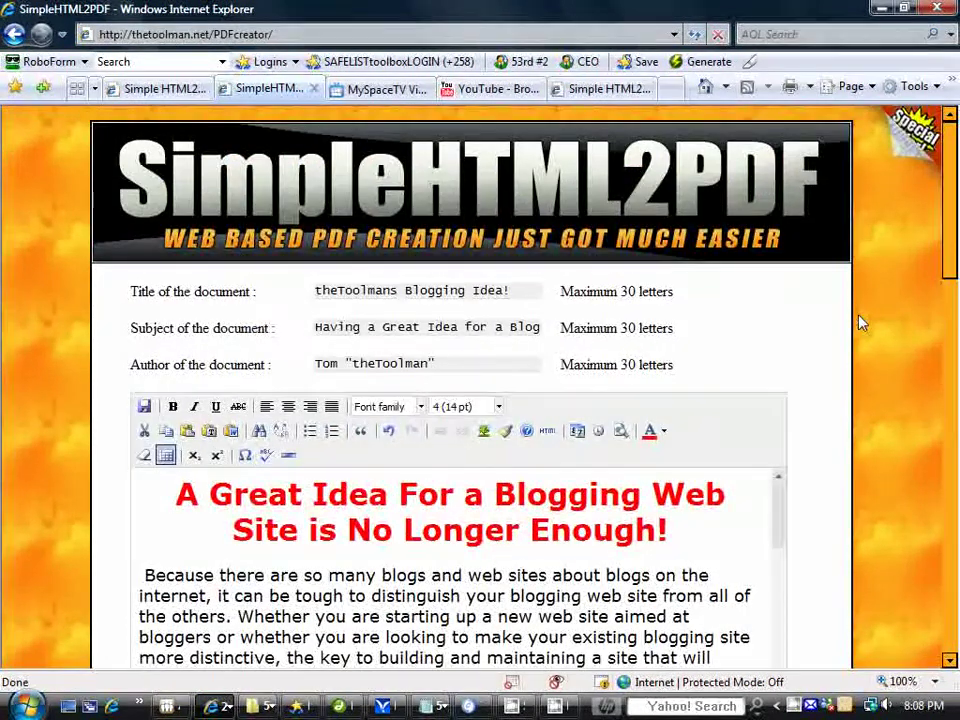
{"action": "scroll", "coordinate": [860, 321], "scroll_direction": "down", "scroll_amount": 2}
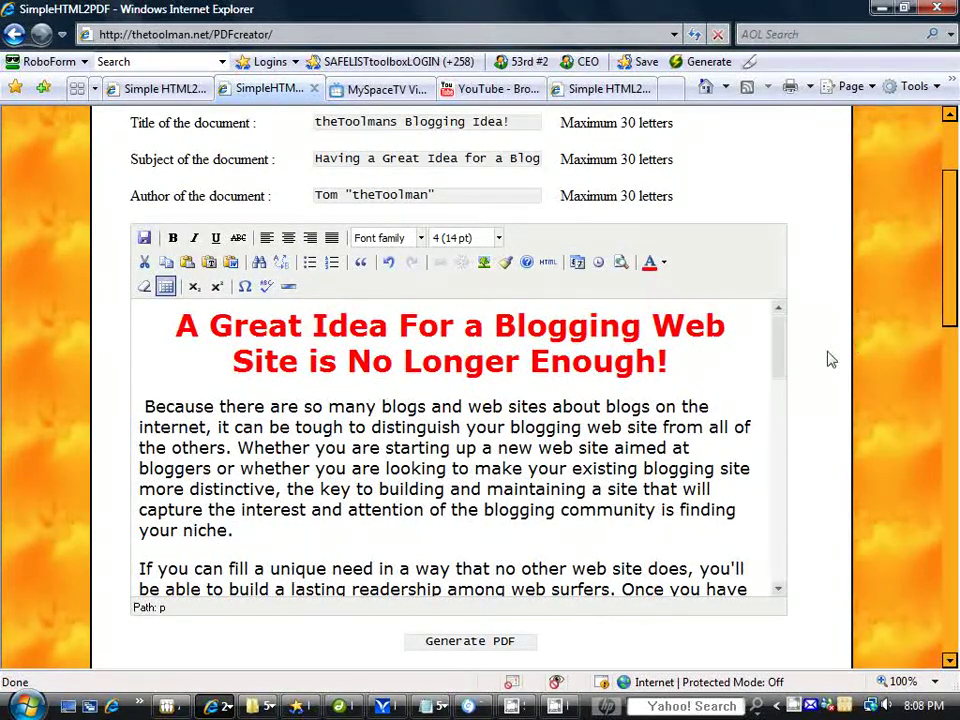
{"action": "left_click_drag", "start_coordinate": [782, 334], "coordinate": [782, 366]}
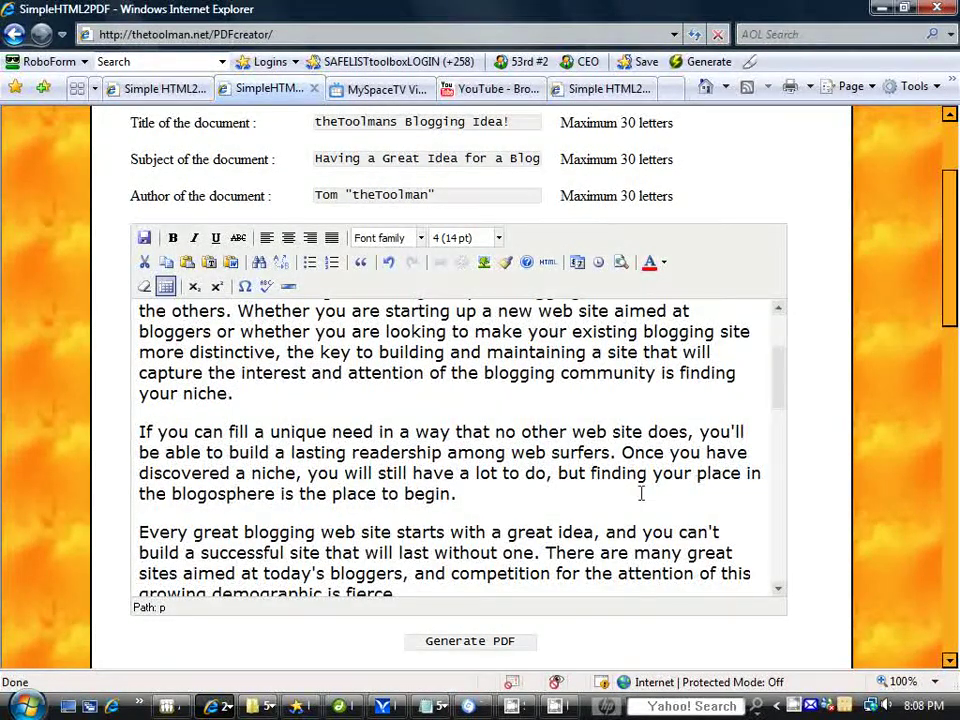
Italicize 'lot to do' and underline 'bloggers,' in the article body
{"action": "left_click_drag", "start_coordinate": [474, 473], "coordinate": [548, 474]}
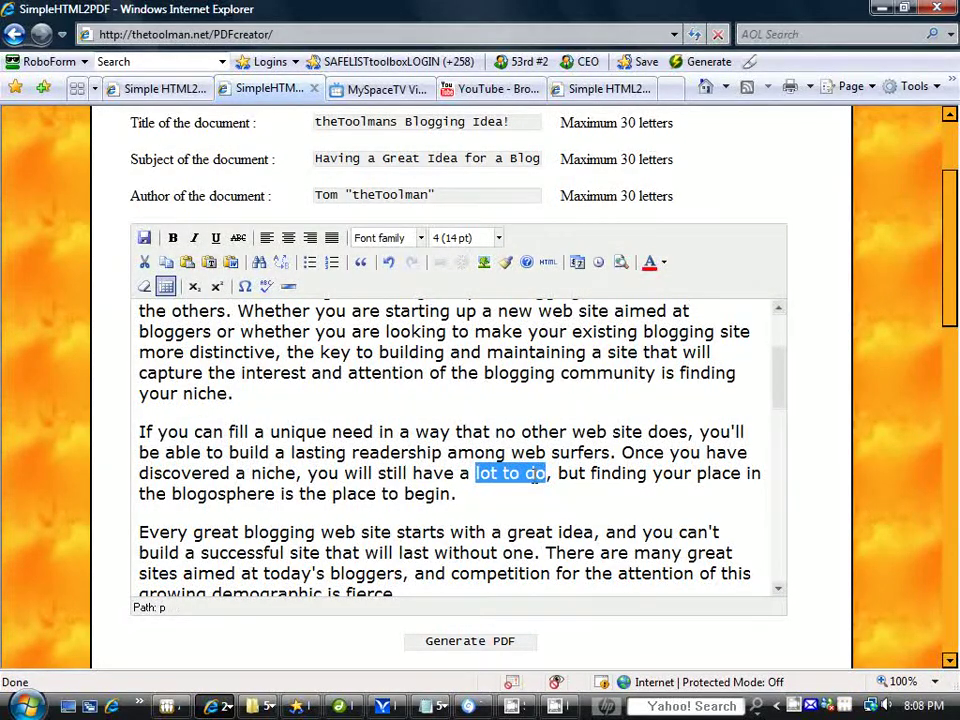
{"action": "left_click", "coordinate": [194, 238]}
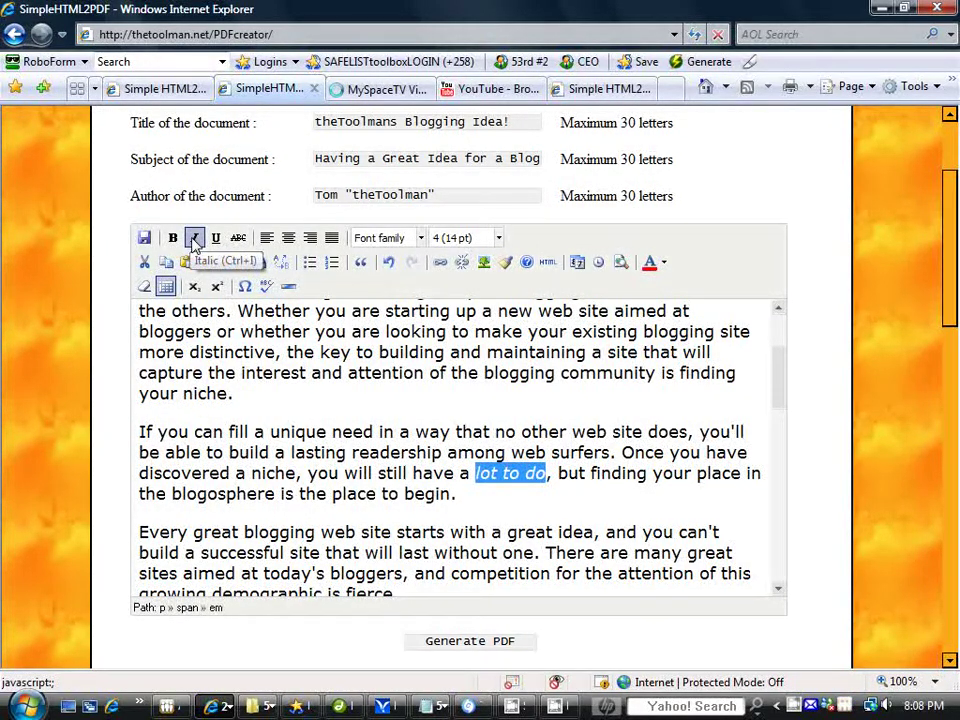
{"action": "double_click", "coordinate": [333, 573]}
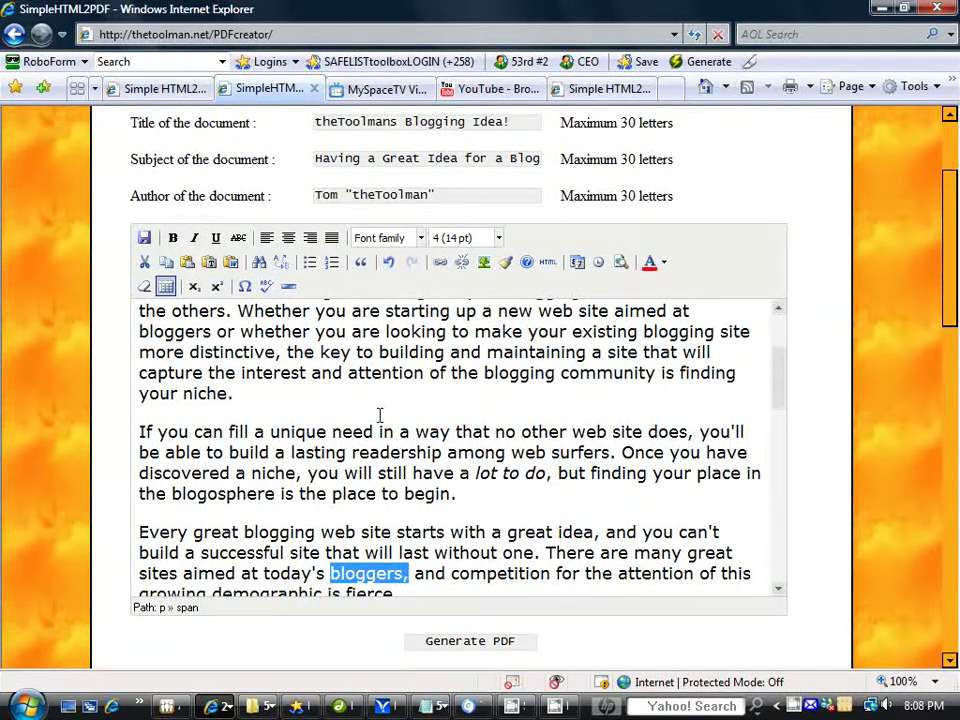
{"action": "left_click", "coordinate": [215, 239]}
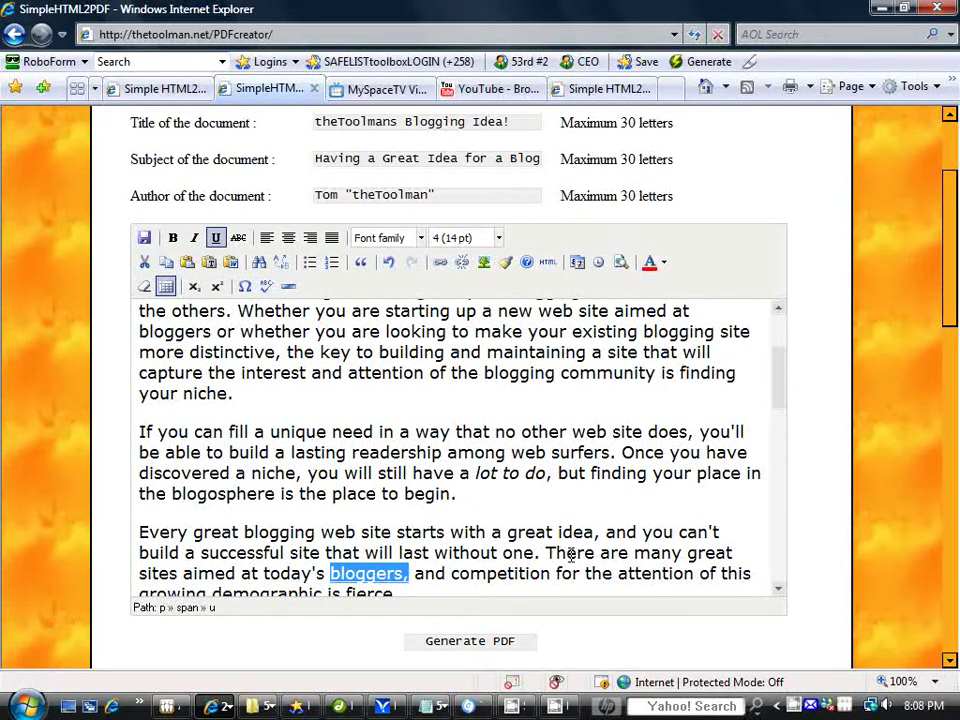
{"action": "left_click", "coordinate": [630, 560]}
{"action": "scroll", "coordinate": [632, 555], "scroll_direction": "down", "scroll_amount": 2}
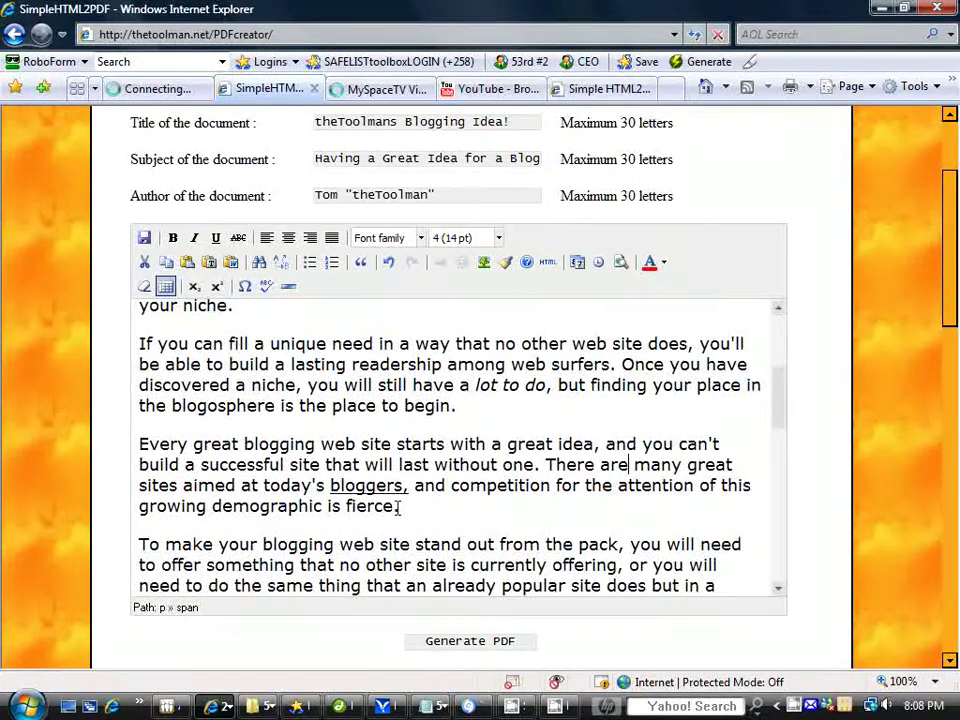
{"action": "scroll", "coordinate": [849, 418], "scroll_direction": "down", "scroll_amount": 5}
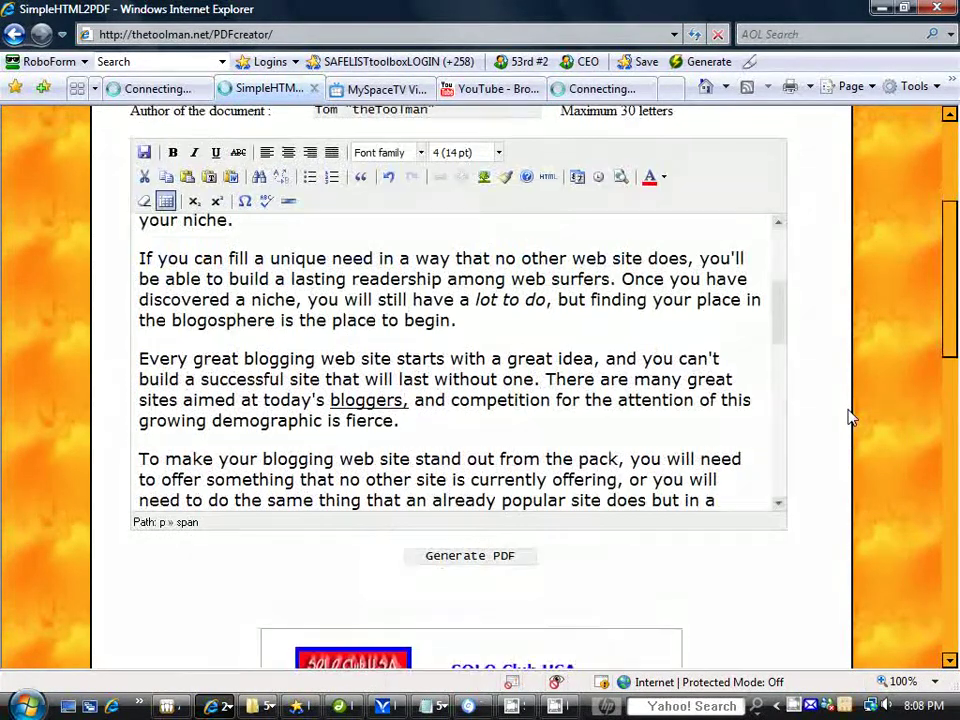
{"action": "scroll", "coordinate": [830, 435], "scroll_direction": "up", "scroll_amount": 8}
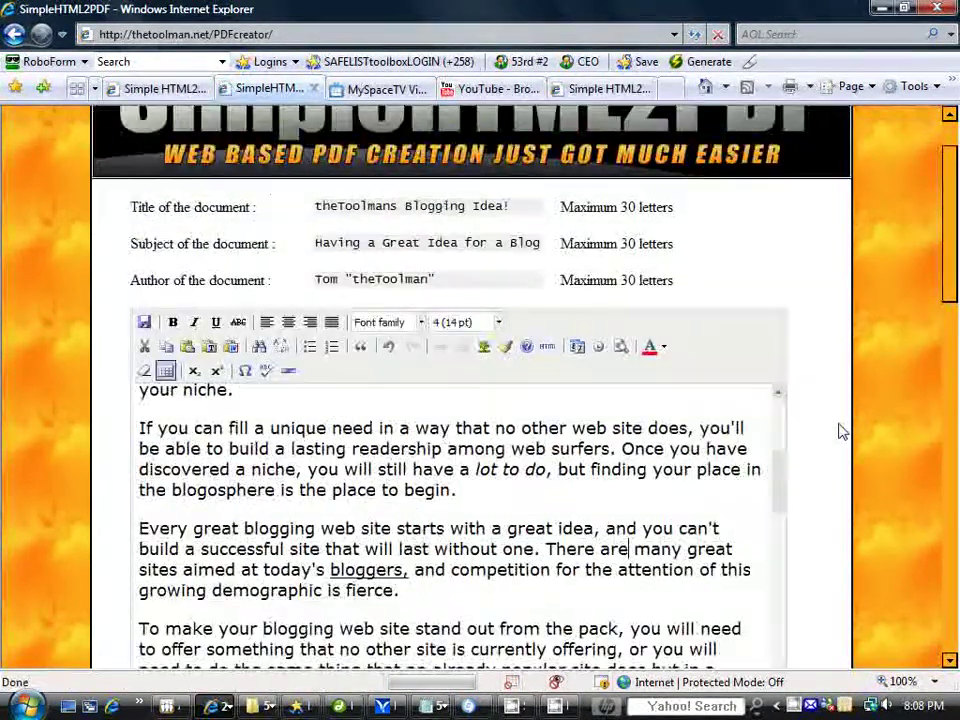
{"action": "scroll", "coordinate": [842, 420], "scroll_direction": "down", "scroll_amount": 5}
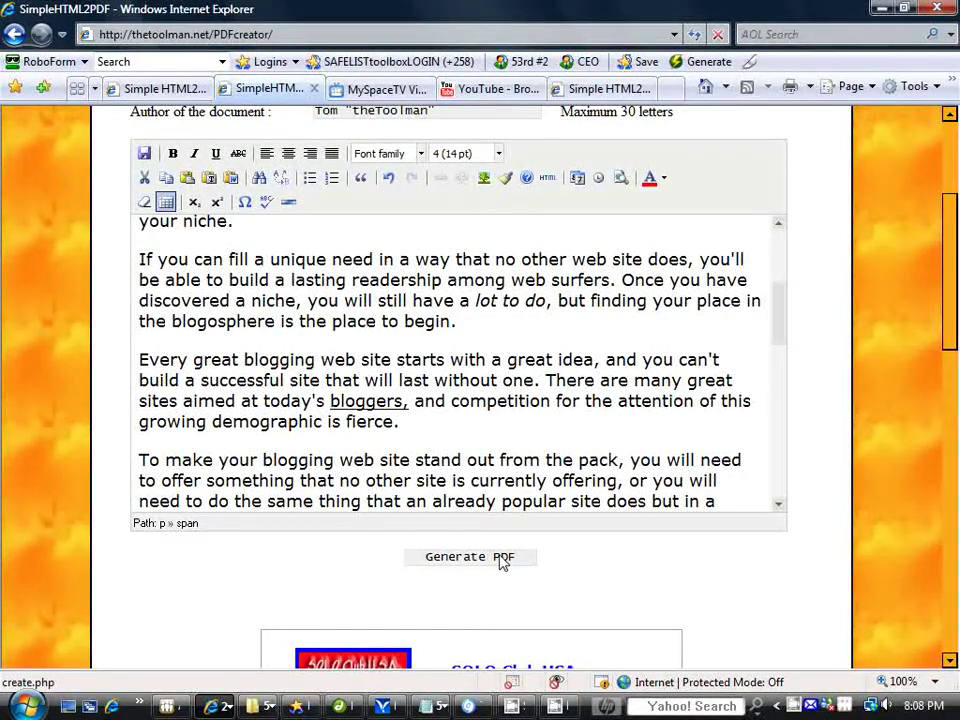
Generate the PDF from the formatted article and scroll back to its top
{"action": "left_click", "coordinate": [503, 560]}
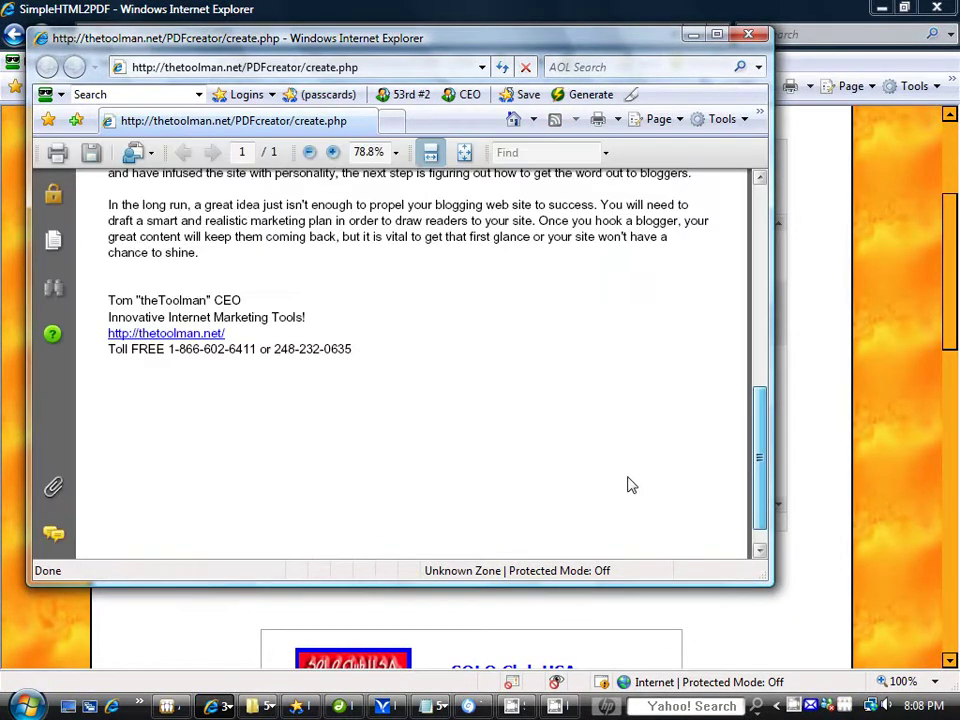
{"action": "left_click_drag", "start_coordinate": [753, 423], "coordinate": [764, 212]}
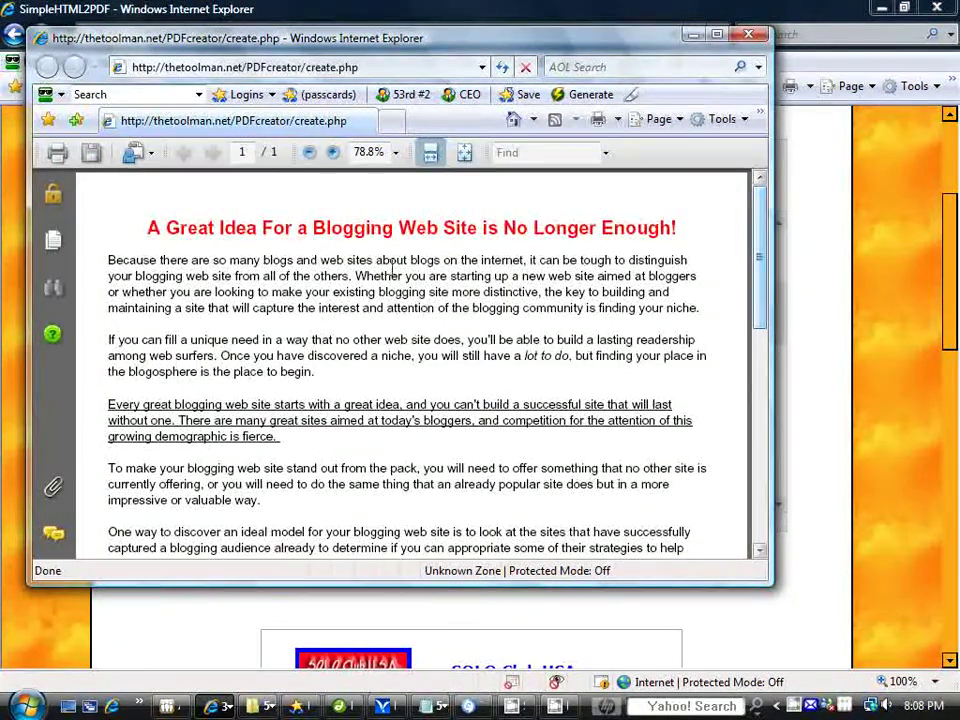
Maximize the PDF window and set the zoom to 125%, then 100%
{"action": "left_click", "coordinate": [716, 34]}
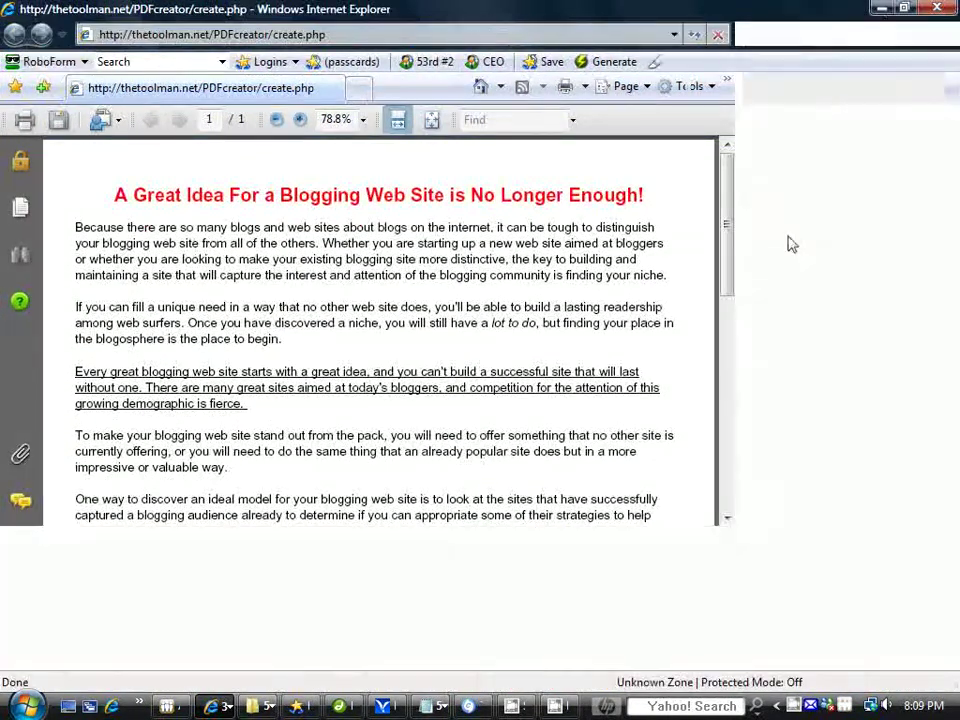
{"action": "left_click", "coordinate": [364, 120]}
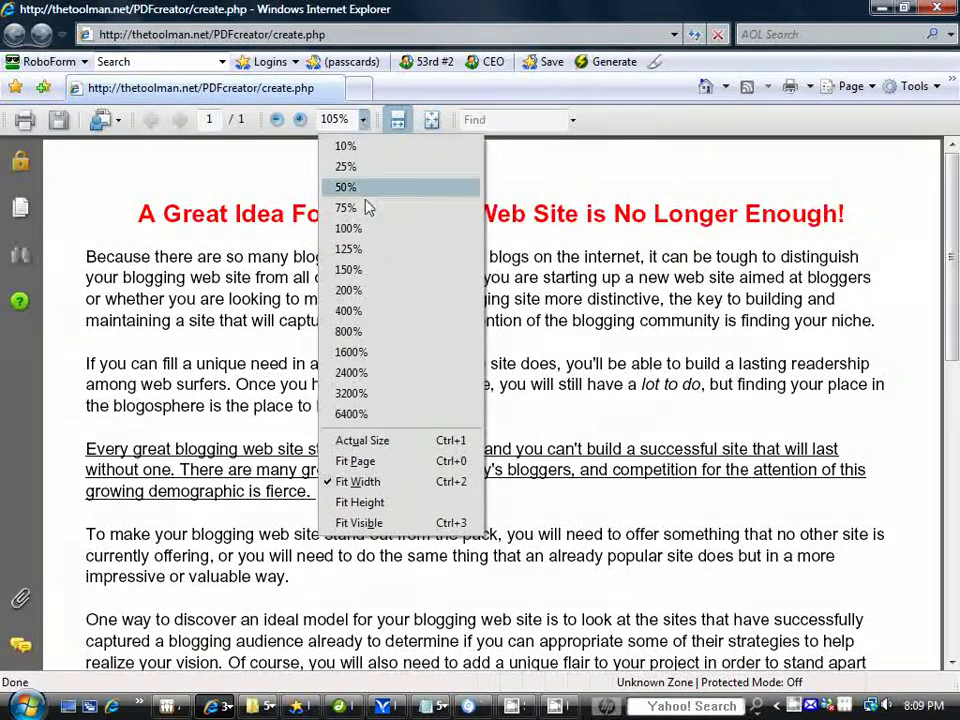
{"action": "left_click", "coordinate": [364, 256]}
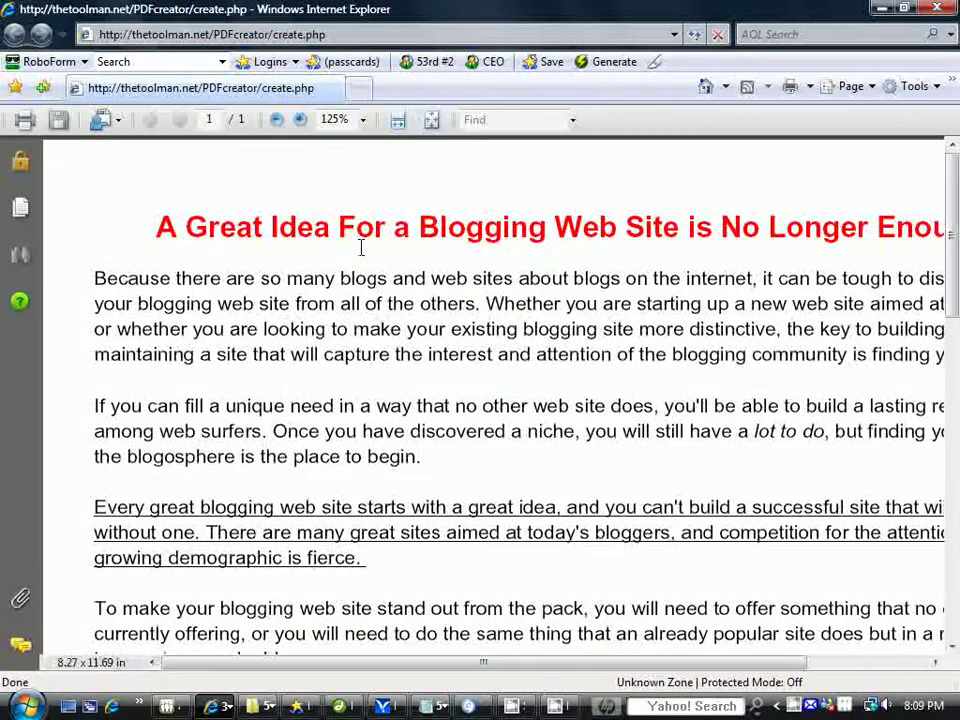
{"action": "left_click", "coordinate": [363, 120]}
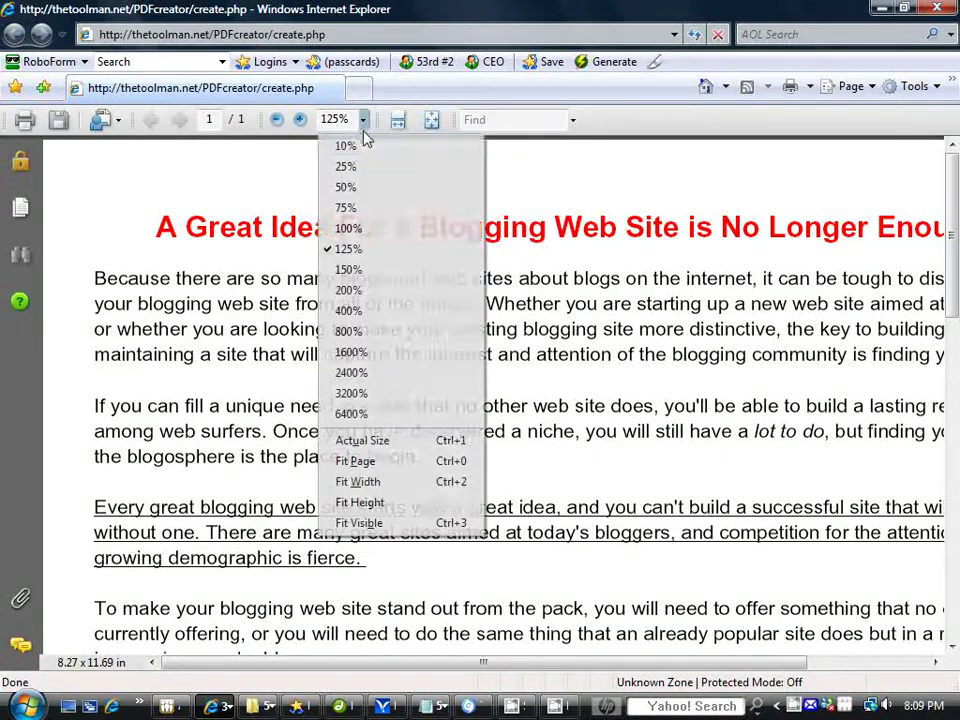
{"action": "left_click", "coordinate": [349, 230]}
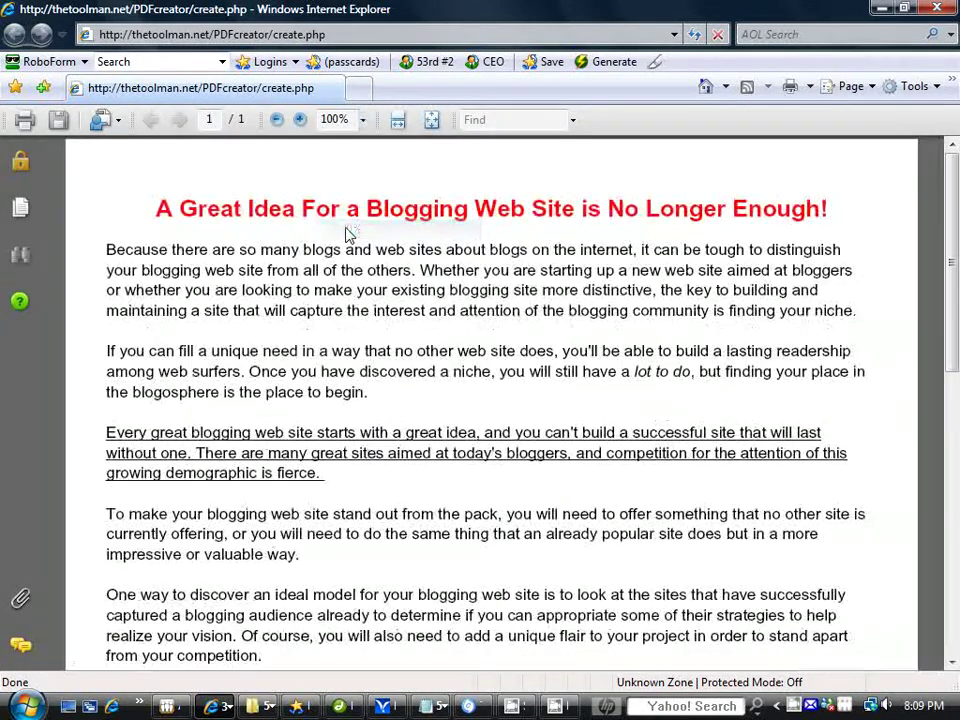
Scroll down to the signature and follow the thetoolman.net link
{"action": "left_click_drag", "start_coordinate": [953, 270], "coordinate": [951, 326]}
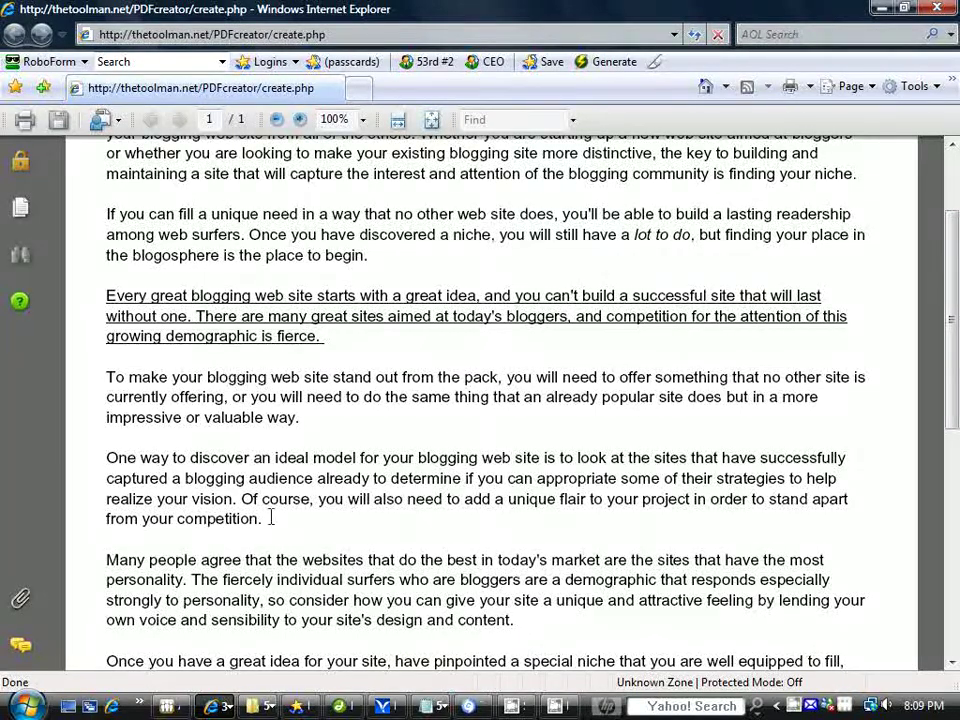
{"action": "scroll", "coordinate": [714, 467], "scroll_direction": "up", "scroll_amount": 3}
{"action": "scroll", "coordinate": [718, 480], "scroll_direction": "down", "scroll_amount": 6}
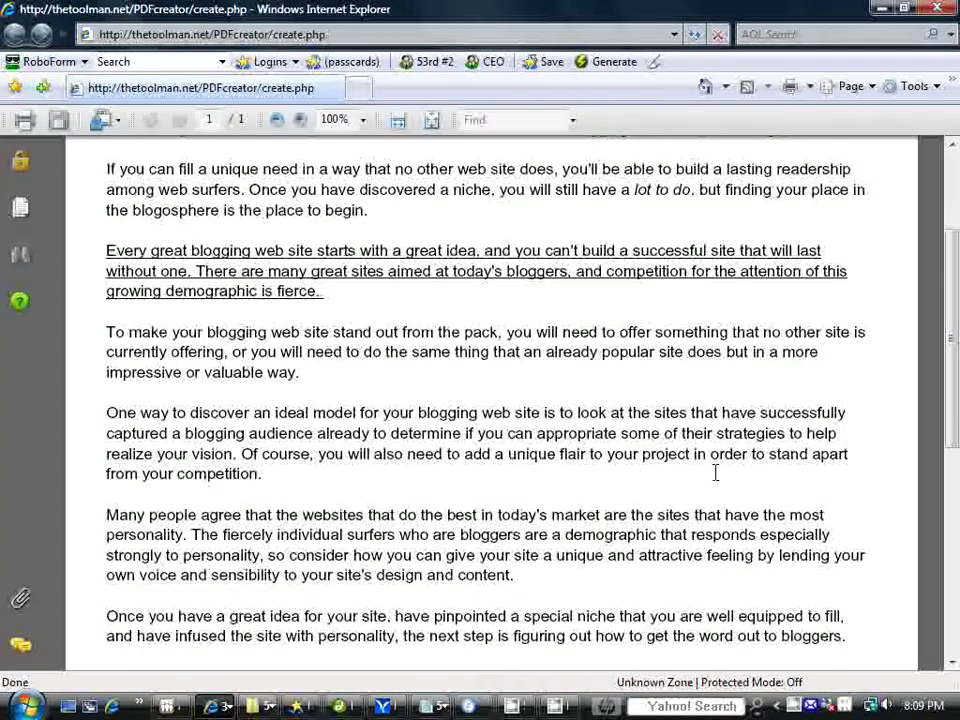
{"action": "scroll", "coordinate": [716, 472], "scroll_direction": "down", "scroll_amount": 3}
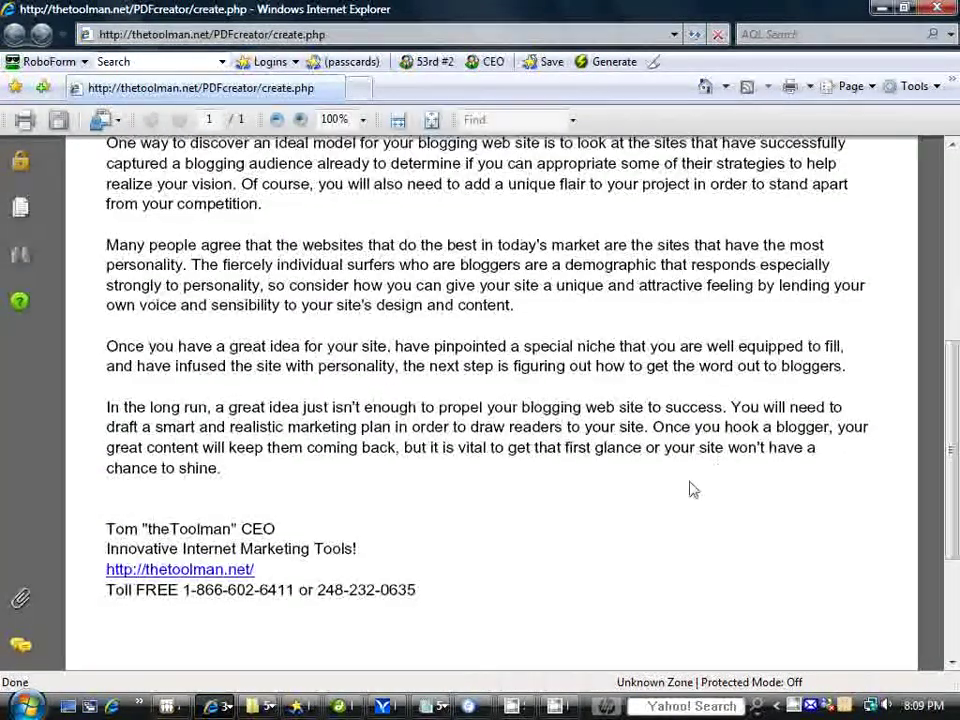
{"action": "left_click", "coordinate": [231, 576]}
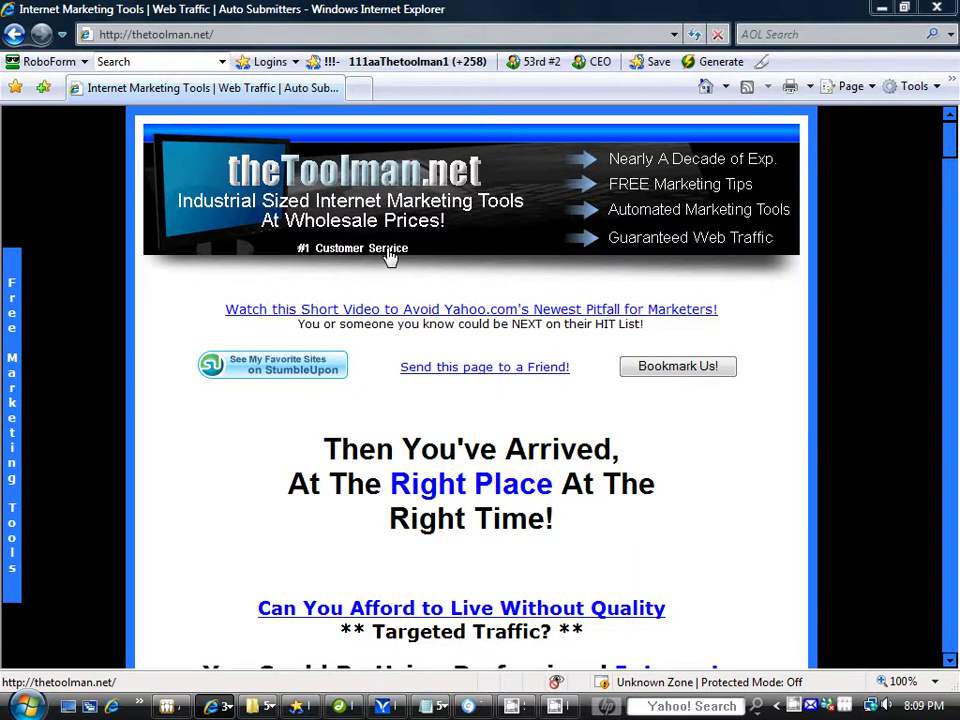
{"action": "left_click", "coordinate": [13, 36]}
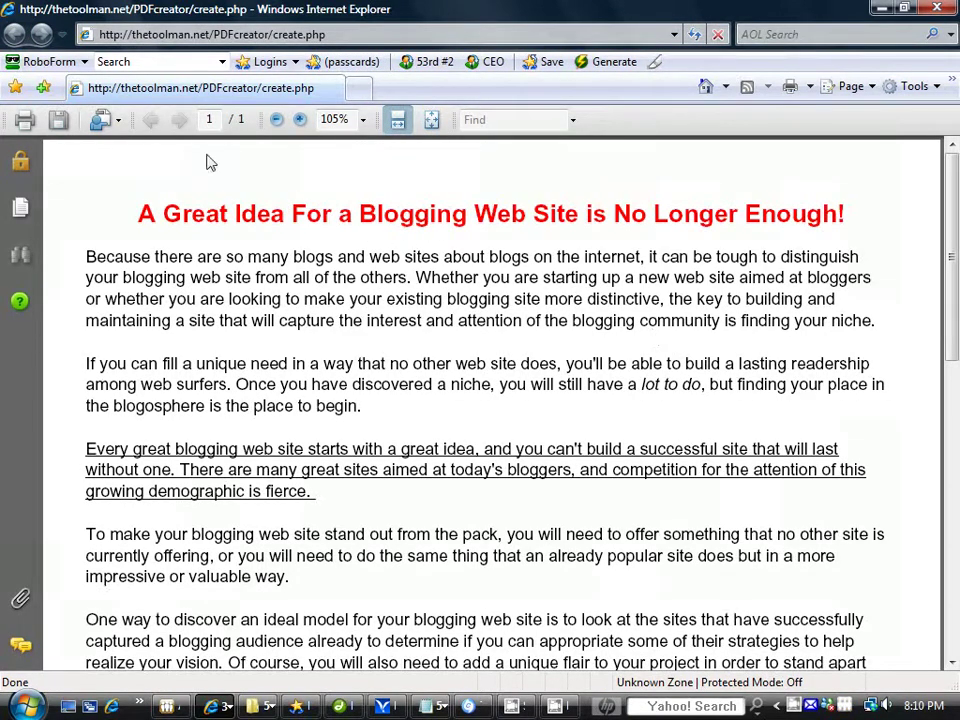
In Save a Copy, browse to the File Transfer folder on the SharedDocs (T:) drive
{"action": "left_click", "coordinate": [57, 122]}
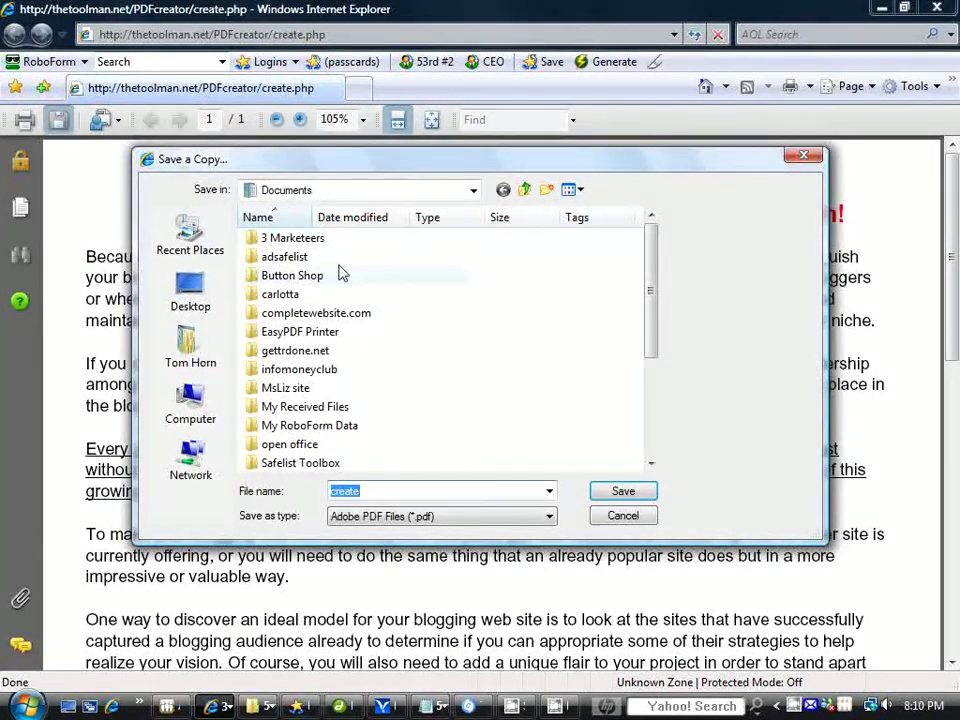
{"action": "left_click", "coordinate": [198, 400]}
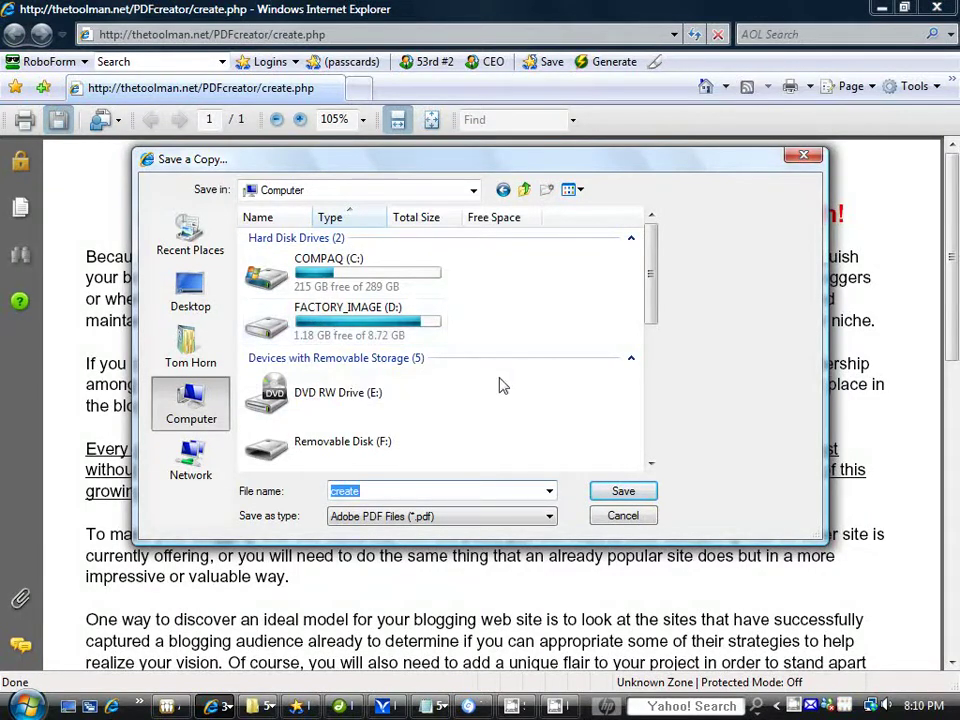
{"action": "scroll", "coordinate": [450, 400], "scroll_direction": "down", "scroll_amount": 3}
{"action": "left_click", "coordinate": [400, 410]}
{"action": "double_click", "coordinate": [393, 410]}
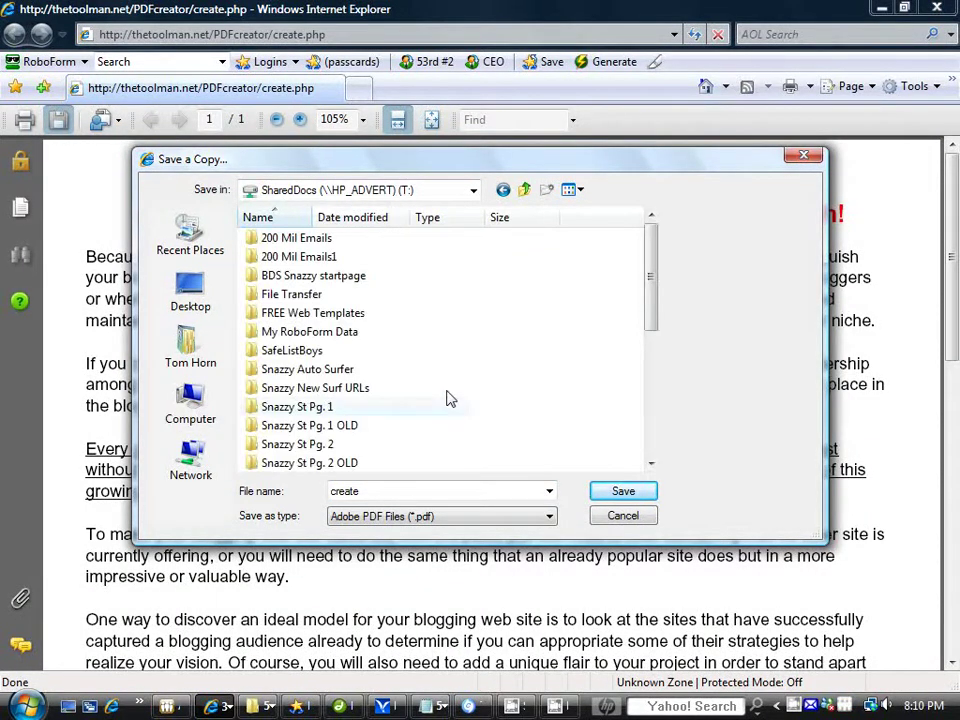
{"action": "double_click", "coordinate": [296, 344]}
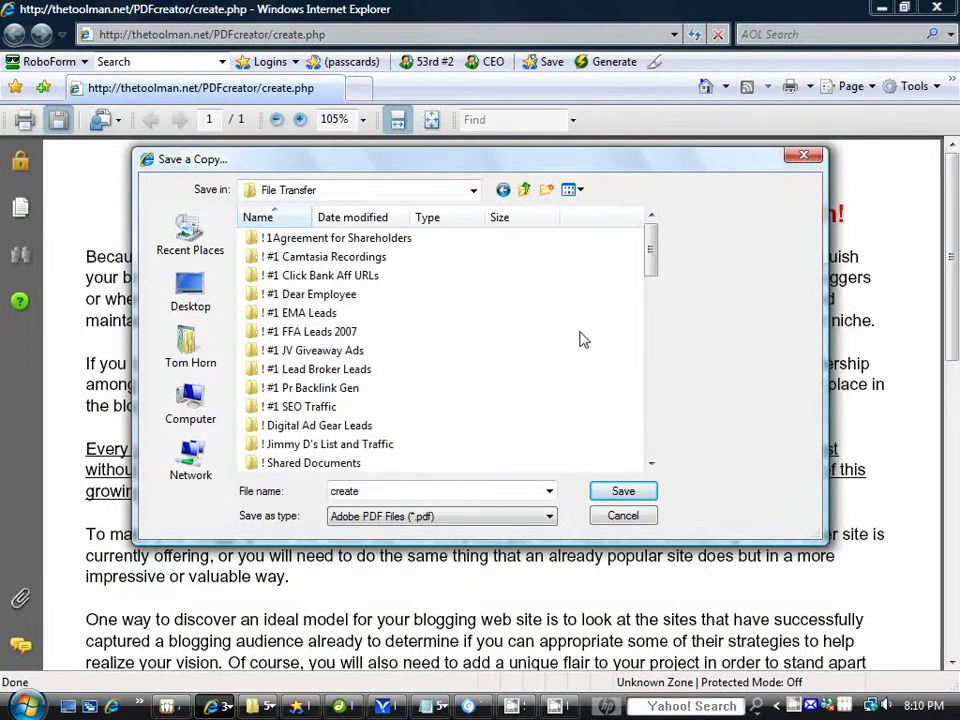
Save the copy over the existing demo.pdf, confirming the replacement
{"action": "left_click_drag", "start_coordinate": [656, 257], "coordinate": [658, 444]}
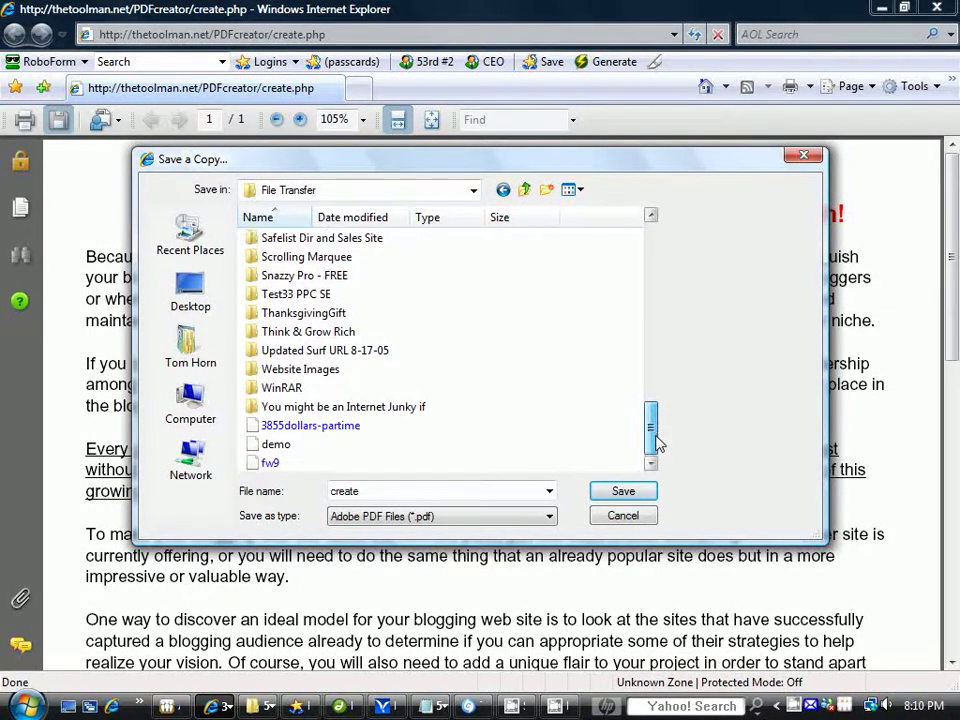
{"action": "double_click", "coordinate": [268, 450]}
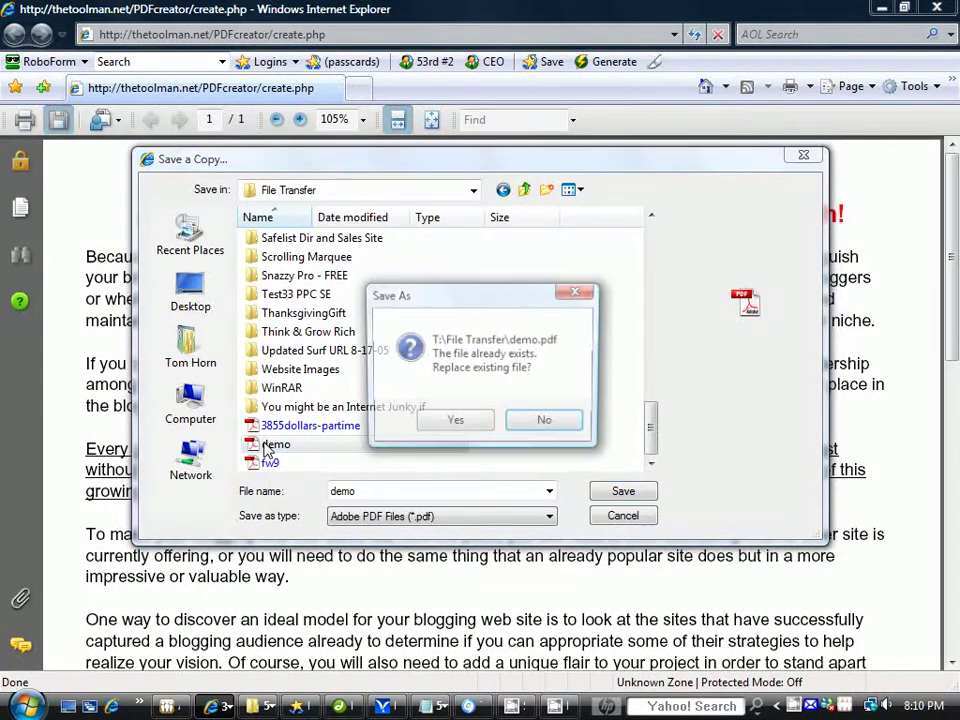
{"action": "left_click", "coordinate": [452, 430]}
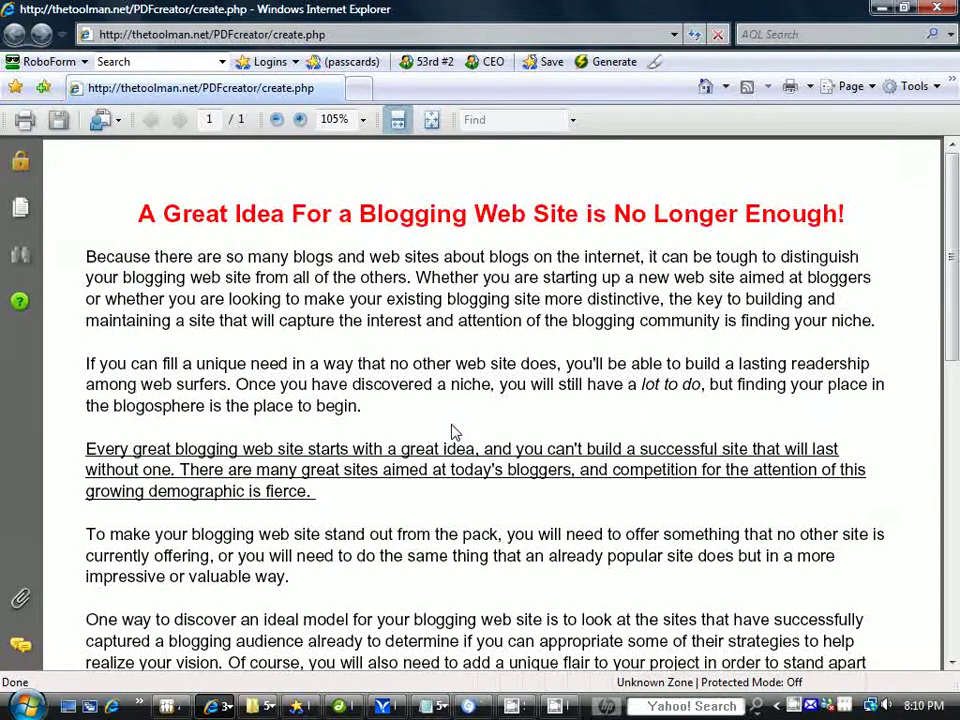